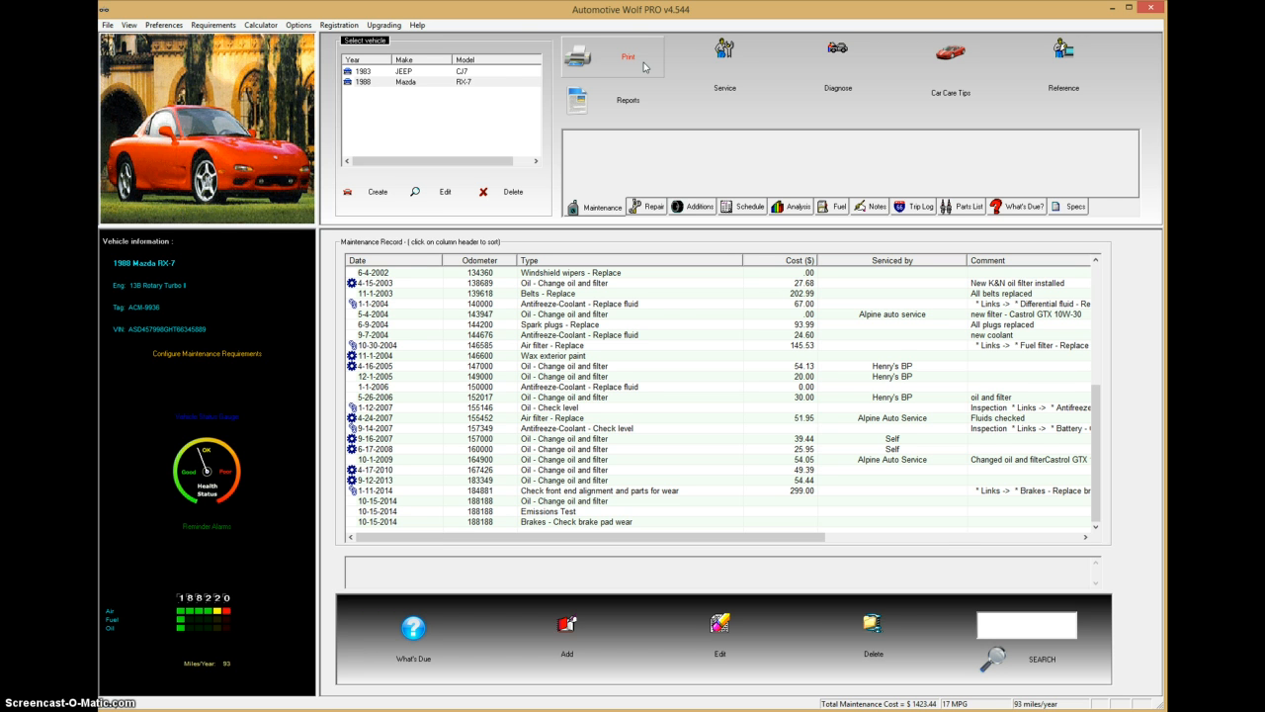
Step: Create a new vehicle with make AUDI, model A3 and year 2015
{"action": "left_click", "coordinate": [378, 195]}
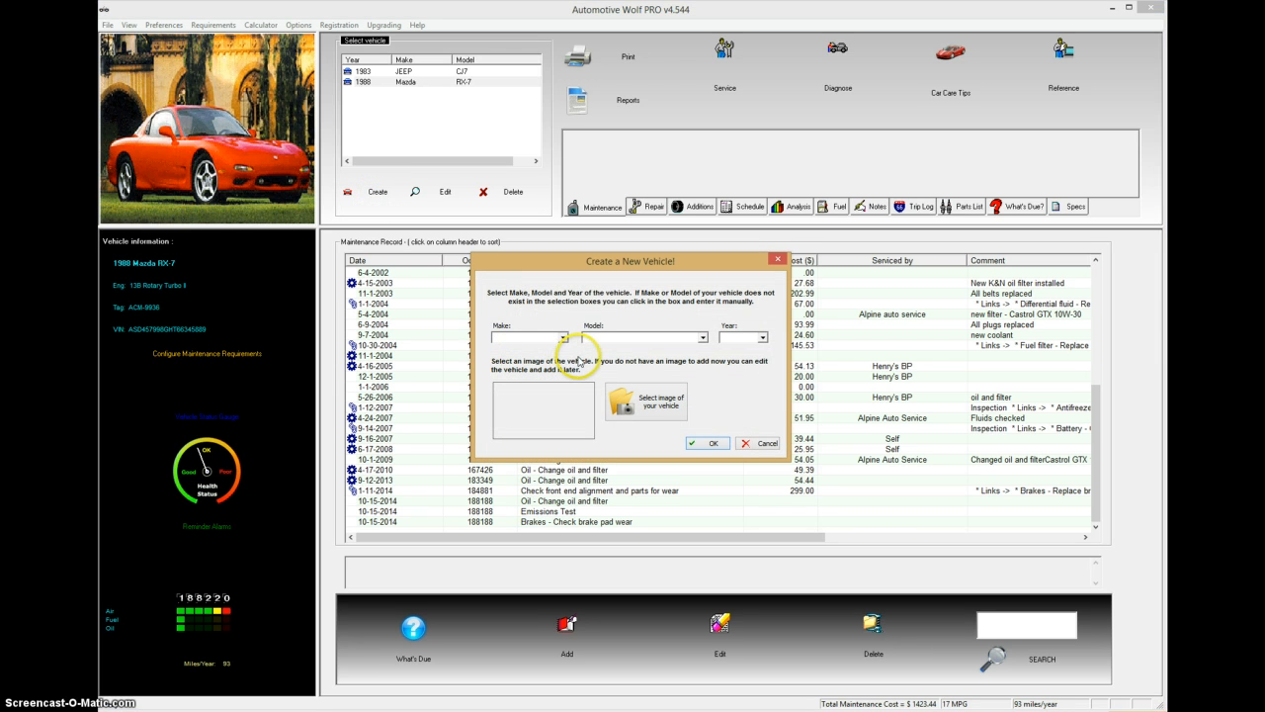
{"action": "left_click", "coordinate": [562, 337]}
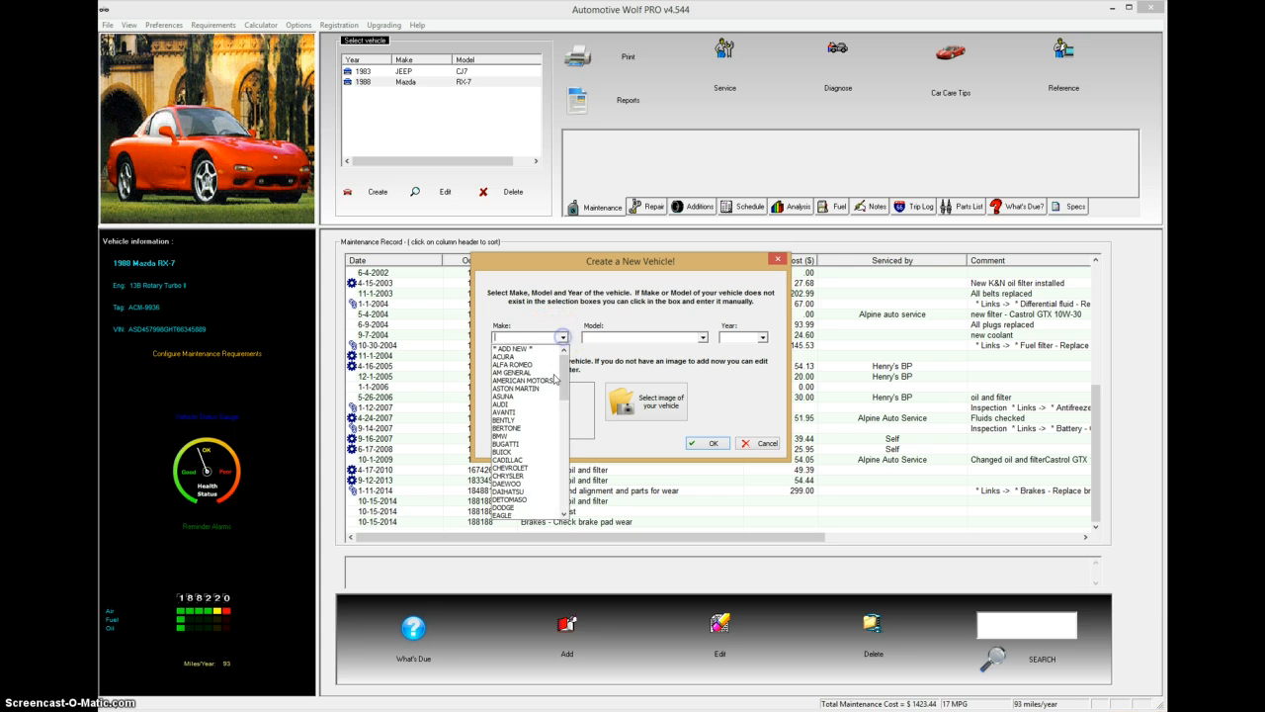
{"action": "left_click", "coordinate": [506, 404]}
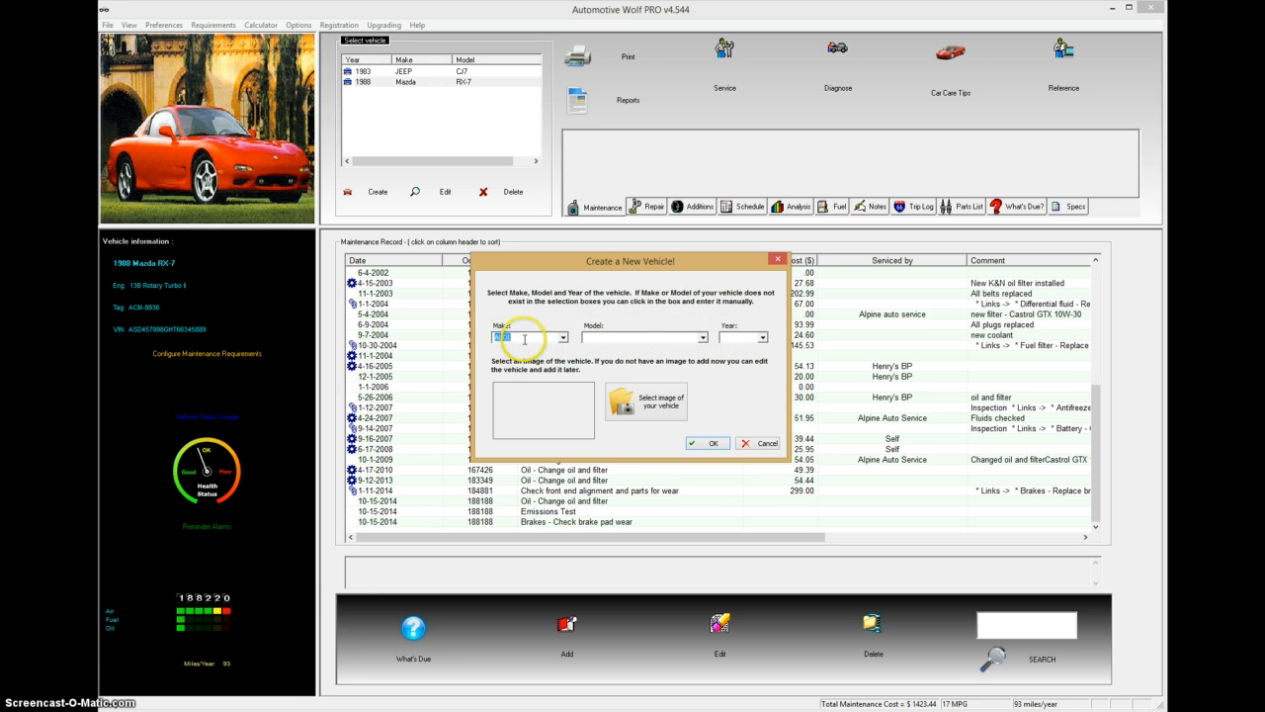
{"action": "left_click", "coordinate": [702, 337]}
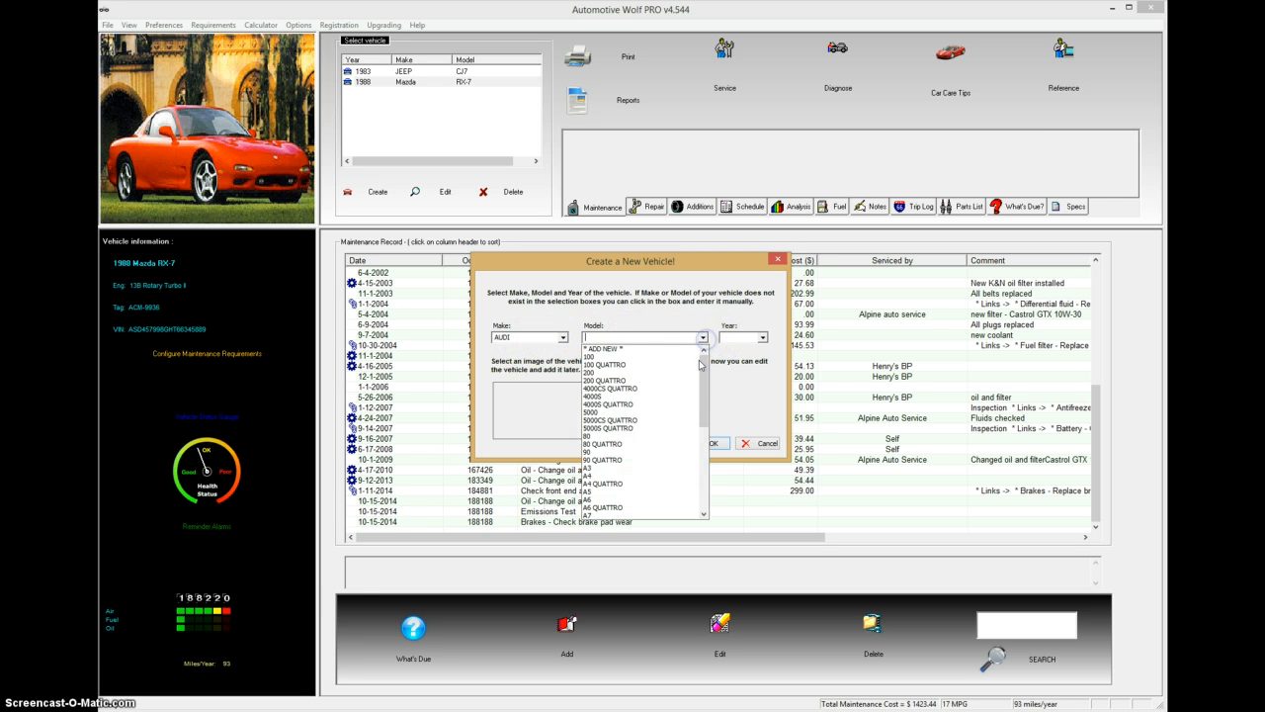
{"action": "scroll", "coordinate": [704, 373], "scroll_direction": "down", "scroll_amount": 3}
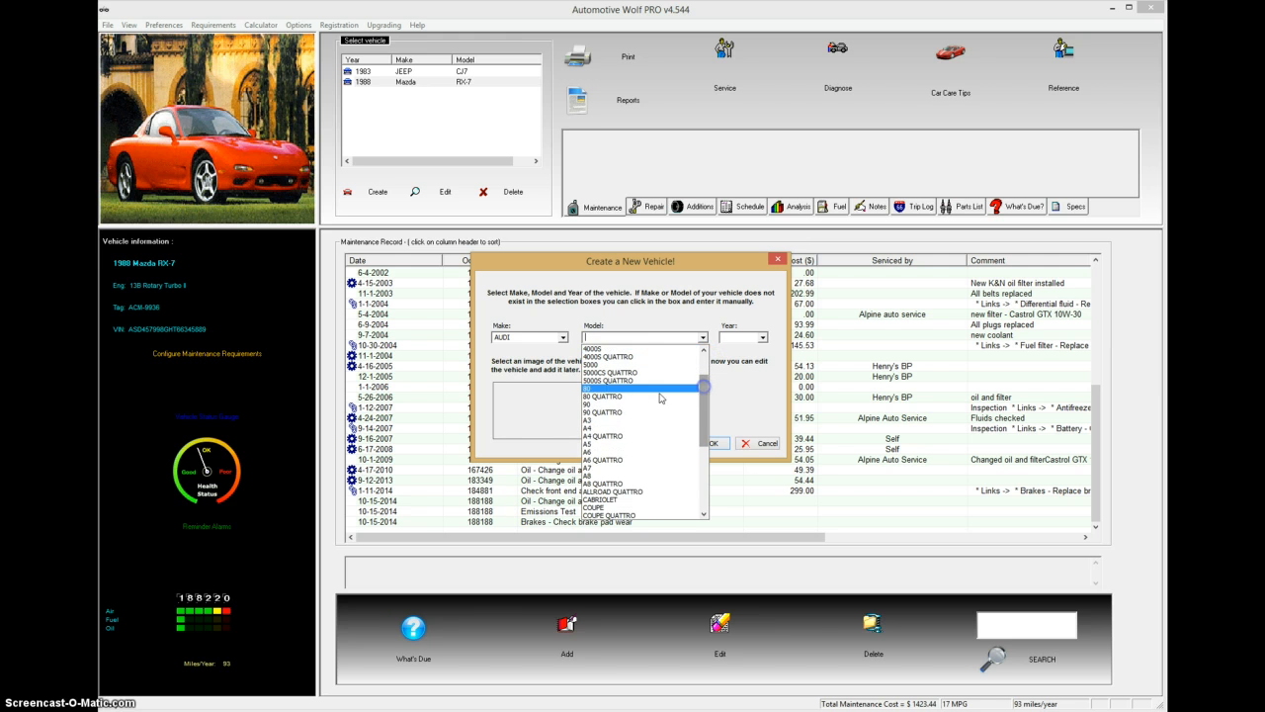
{"action": "left_click", "coordinate": [591, 421]}
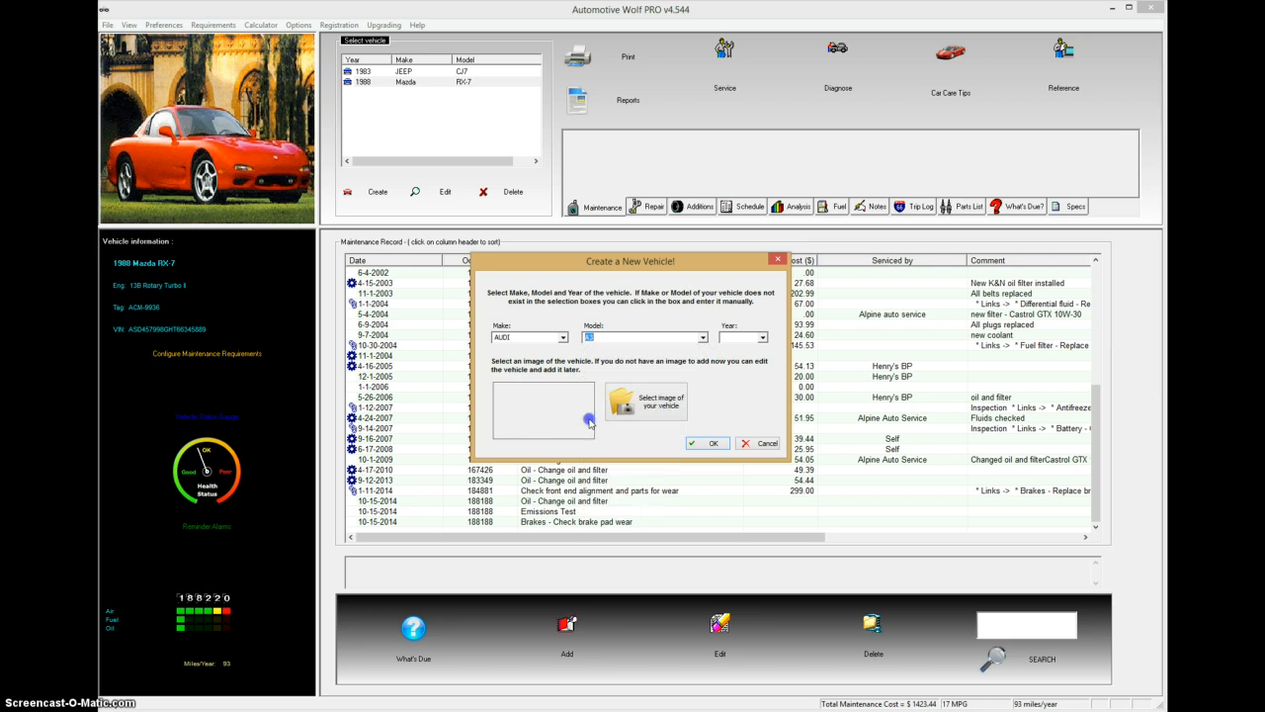
{"action": "left_click", "coordinate": [762, 337]}
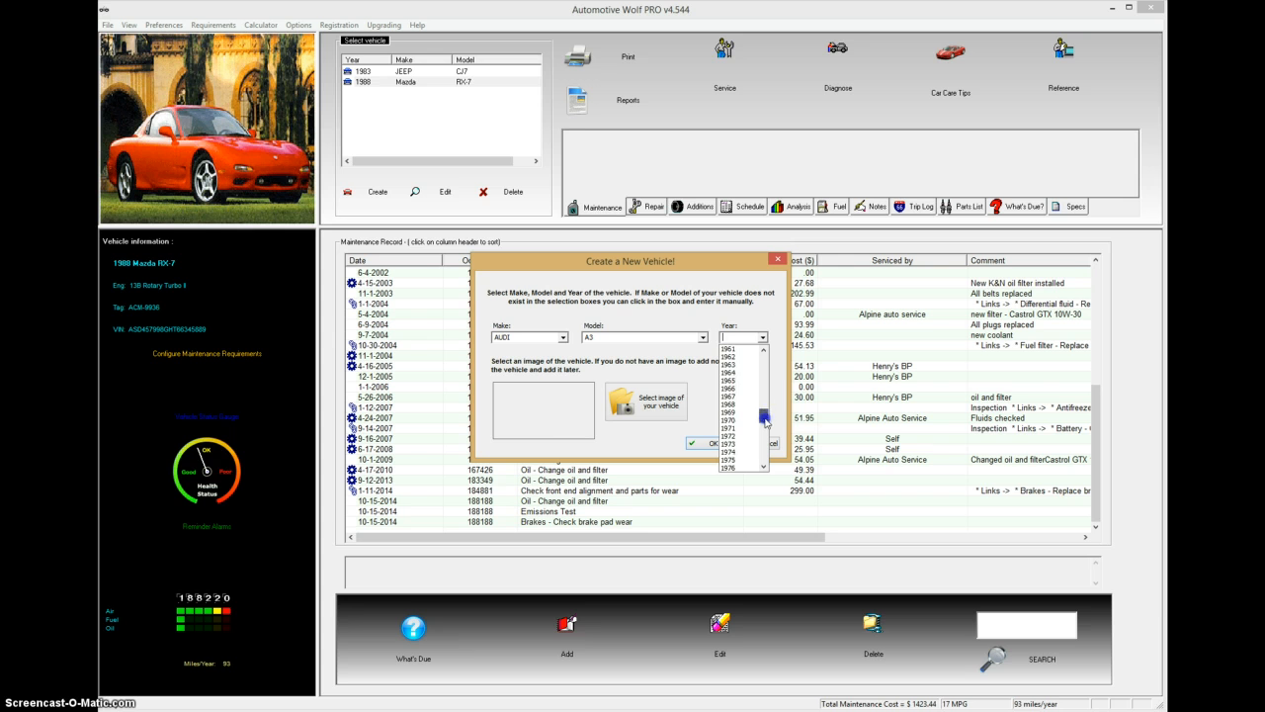
{"action": "left_click_drag", "start_coordinate": [764, 419], "coordinate": [765, 448]}
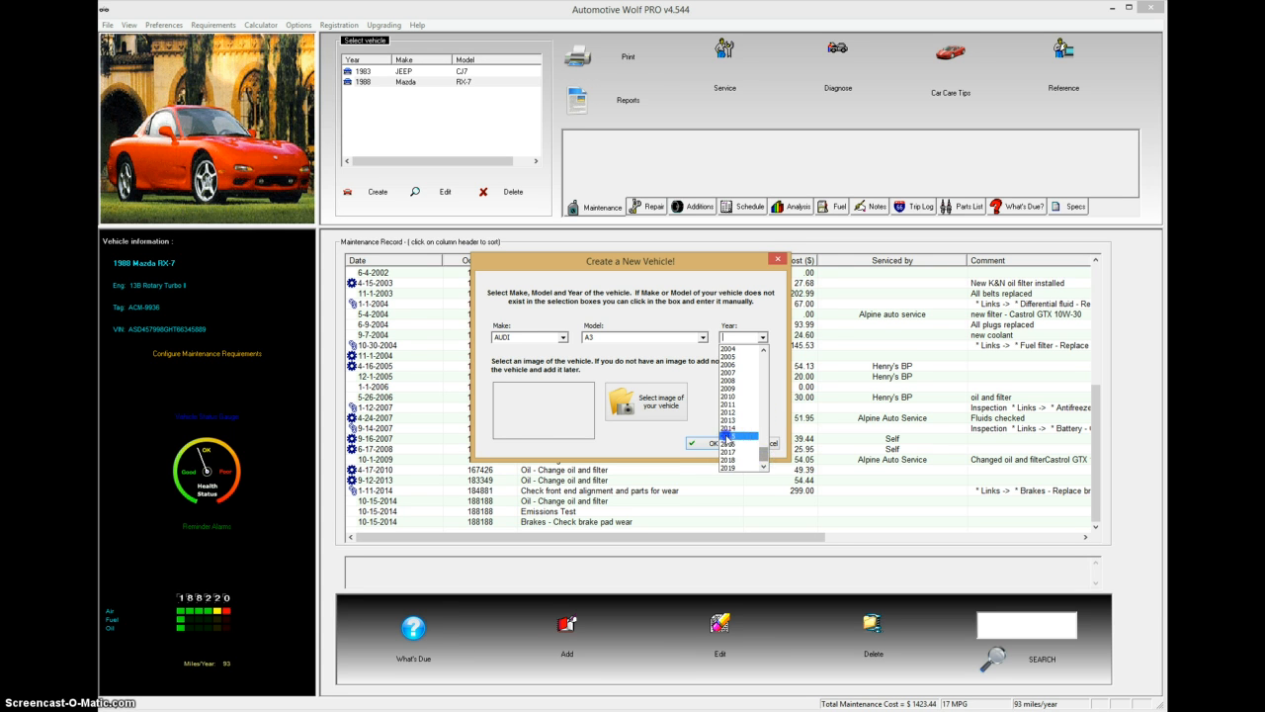
{"action": "left_click", "coordinate": [728, 436]}
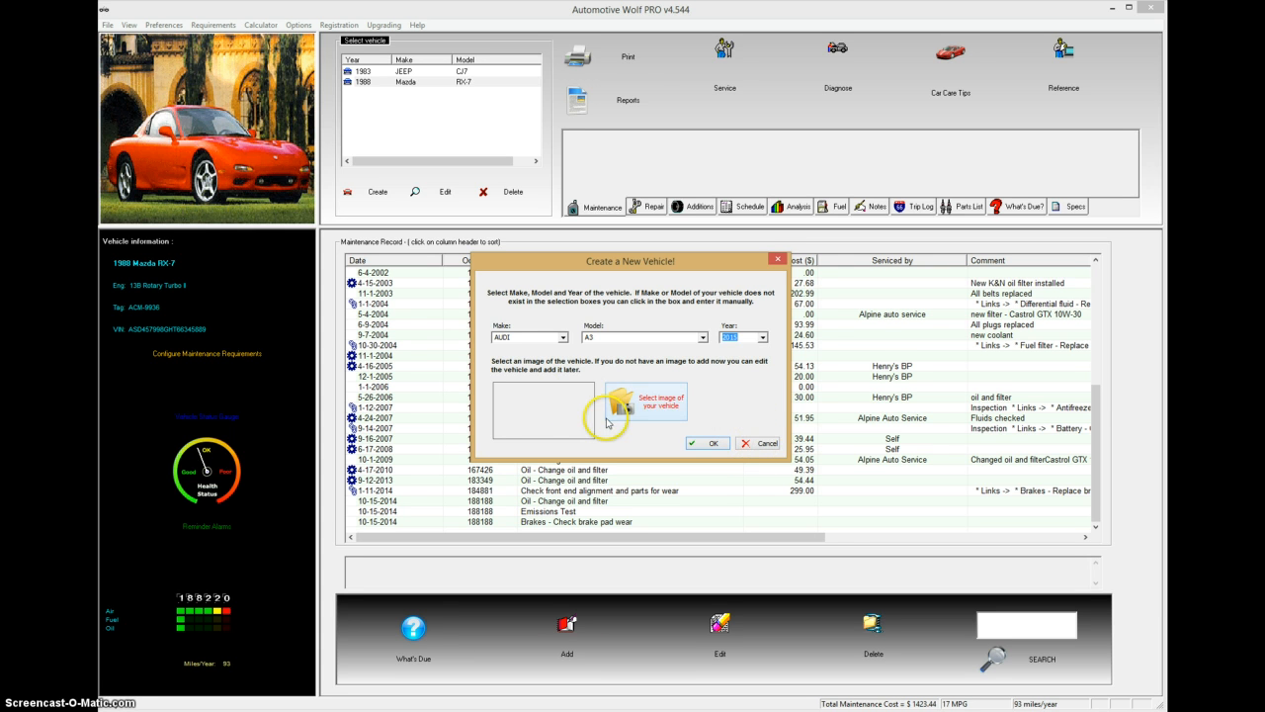
{"action": "left_click", "coordinate": [711, 442]}
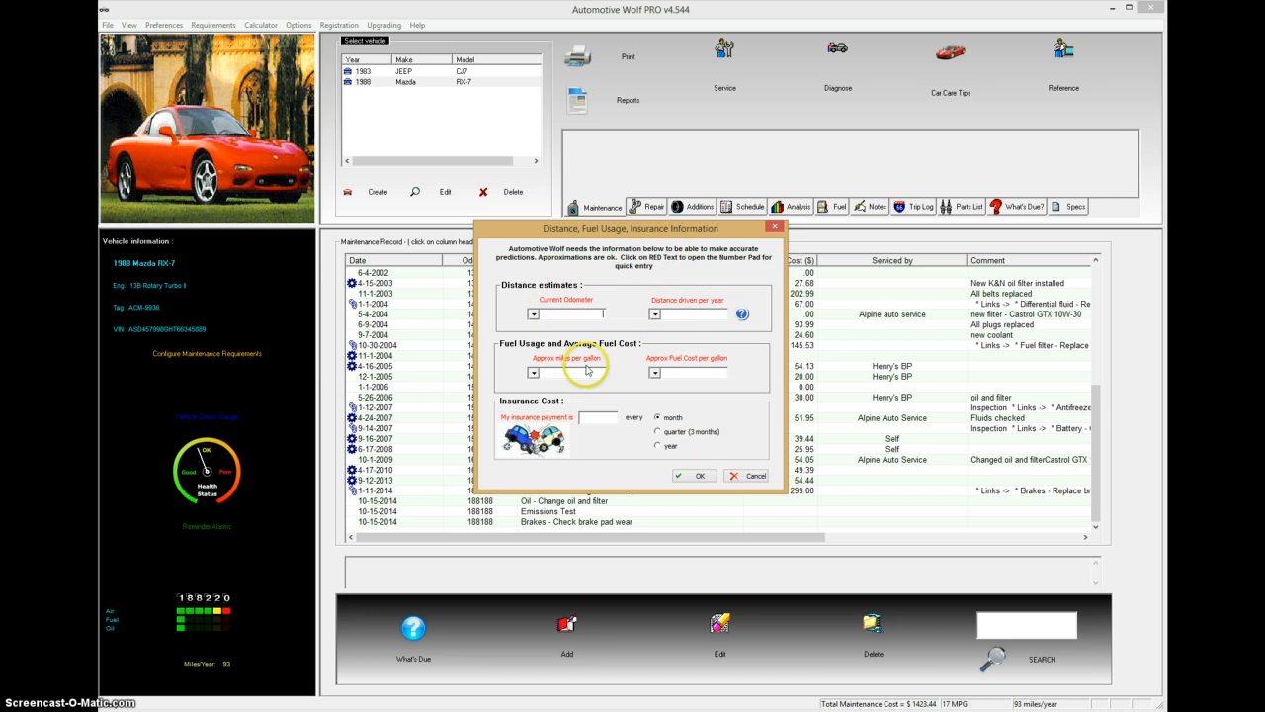
Step: Enter an odometer reading of 1000 and 20000 miles driven per year
{"action": "left_click", "coordinate": [578, 301]}
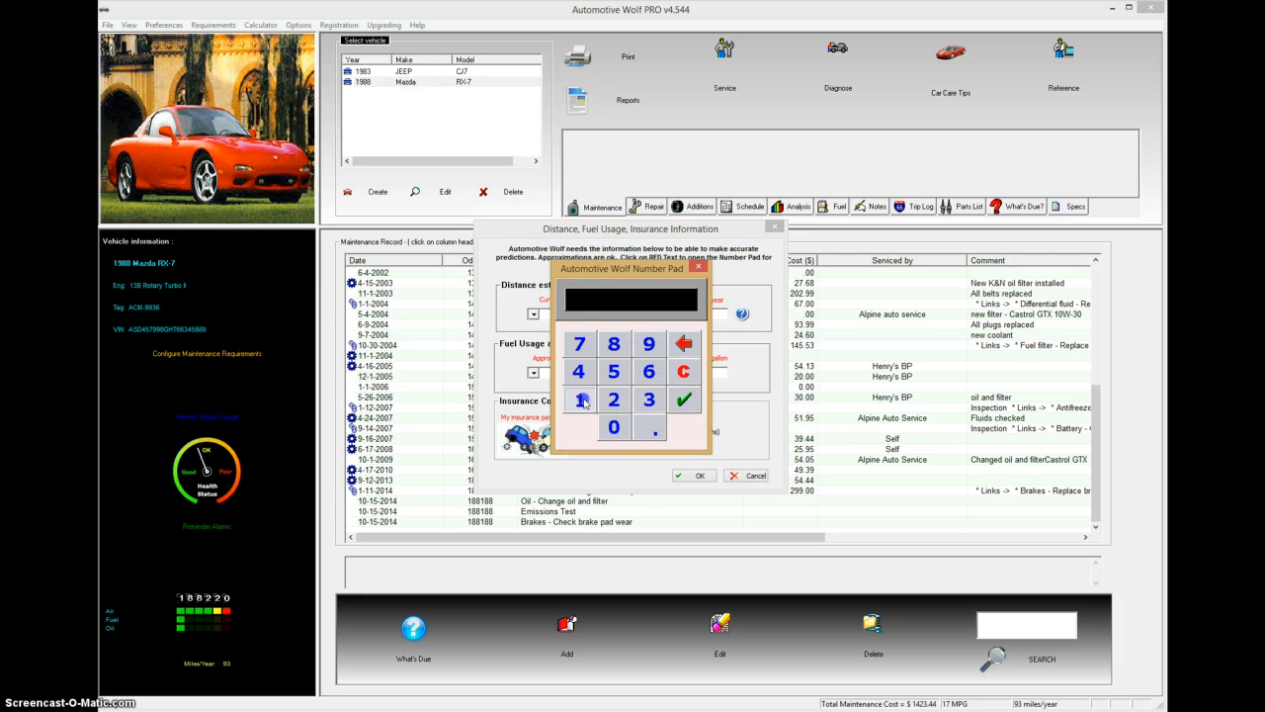
{"action": "left_click", "coordinate": [579, 399]}
{"action": "left_click", "coordinate": [613, 427]}
{"action": "left_click", "coordinate": [613, 427]}
{"action": "left_click", "coordinate": [612, 427]}
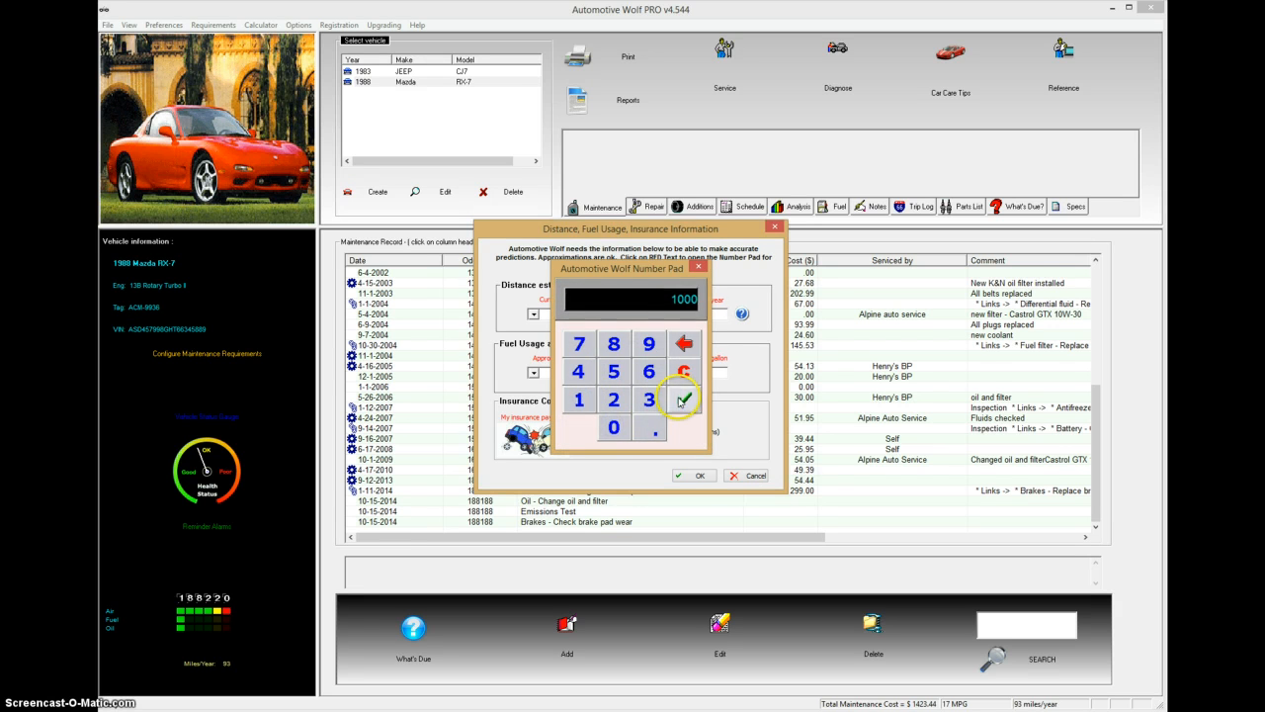
{"action": "left_click", "coordinate": [683, 400]}
{"action": "left_click", "coordinate": [697, 307]}
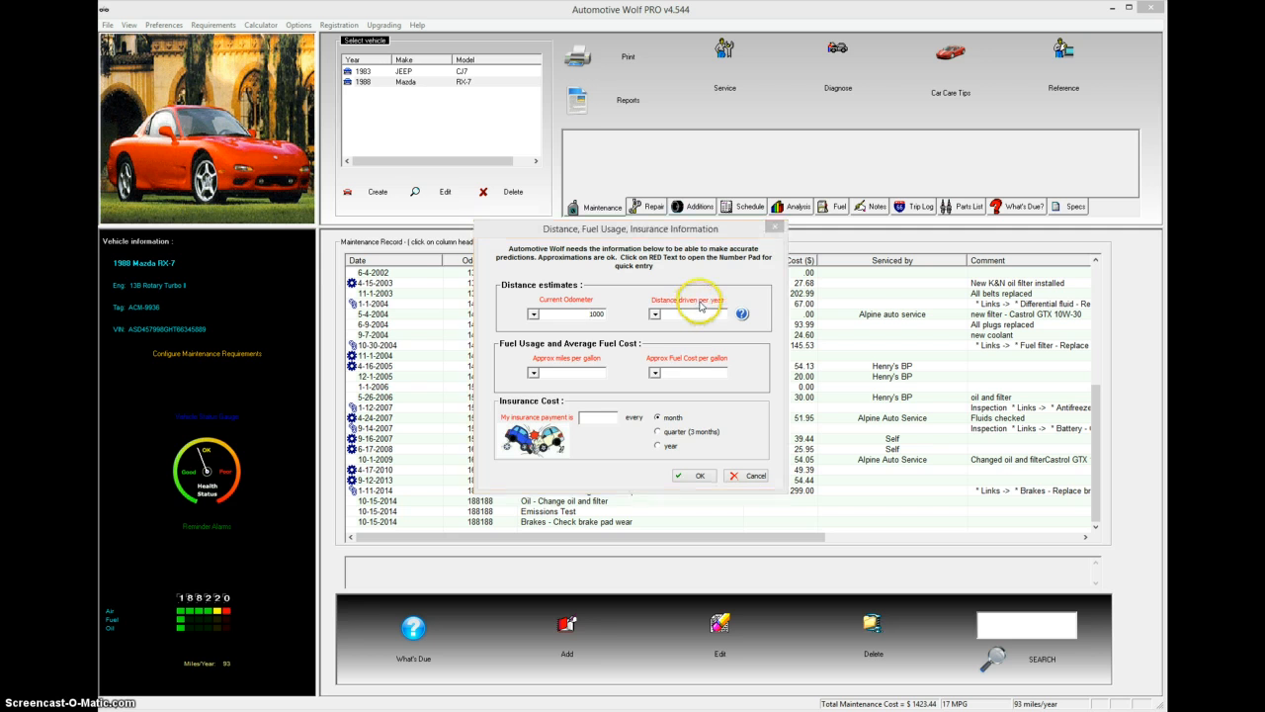
{"action": "left_click", "coordinate": [614, 400]}
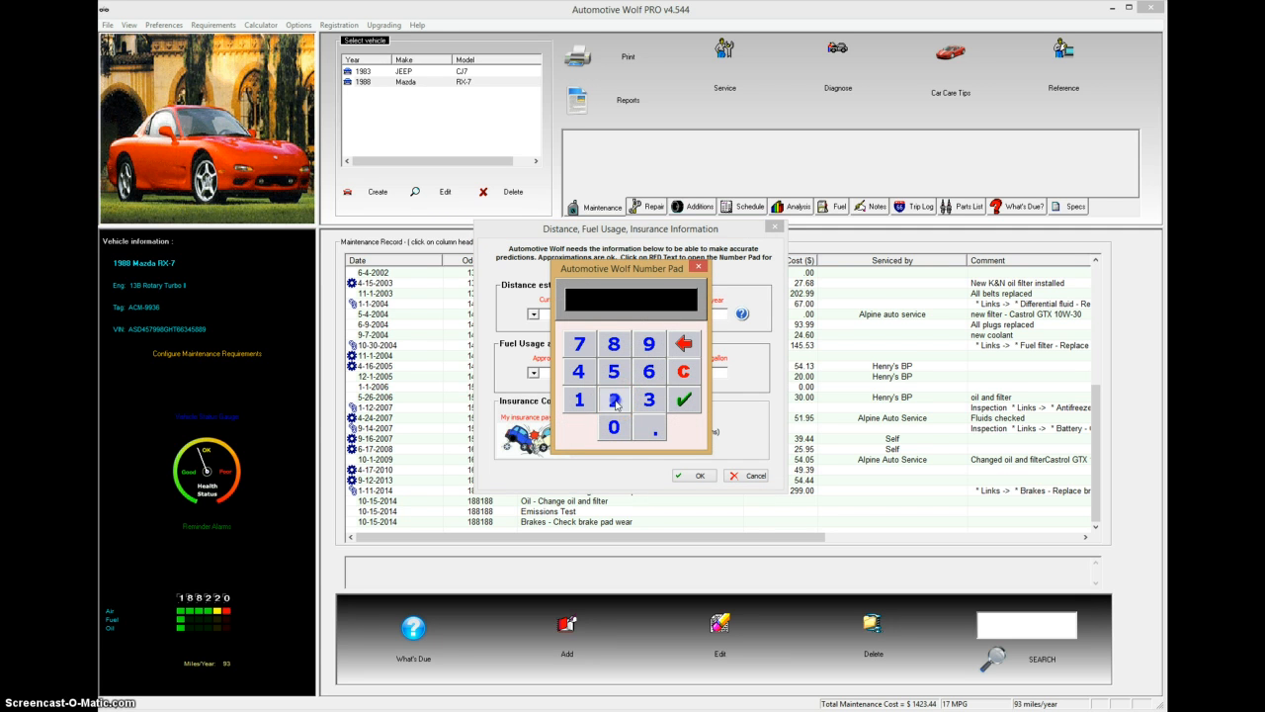
{"action": "left_click", "coordinate": [615, 427]}
{"action": "left_click", "coordinate": [615, 427]}
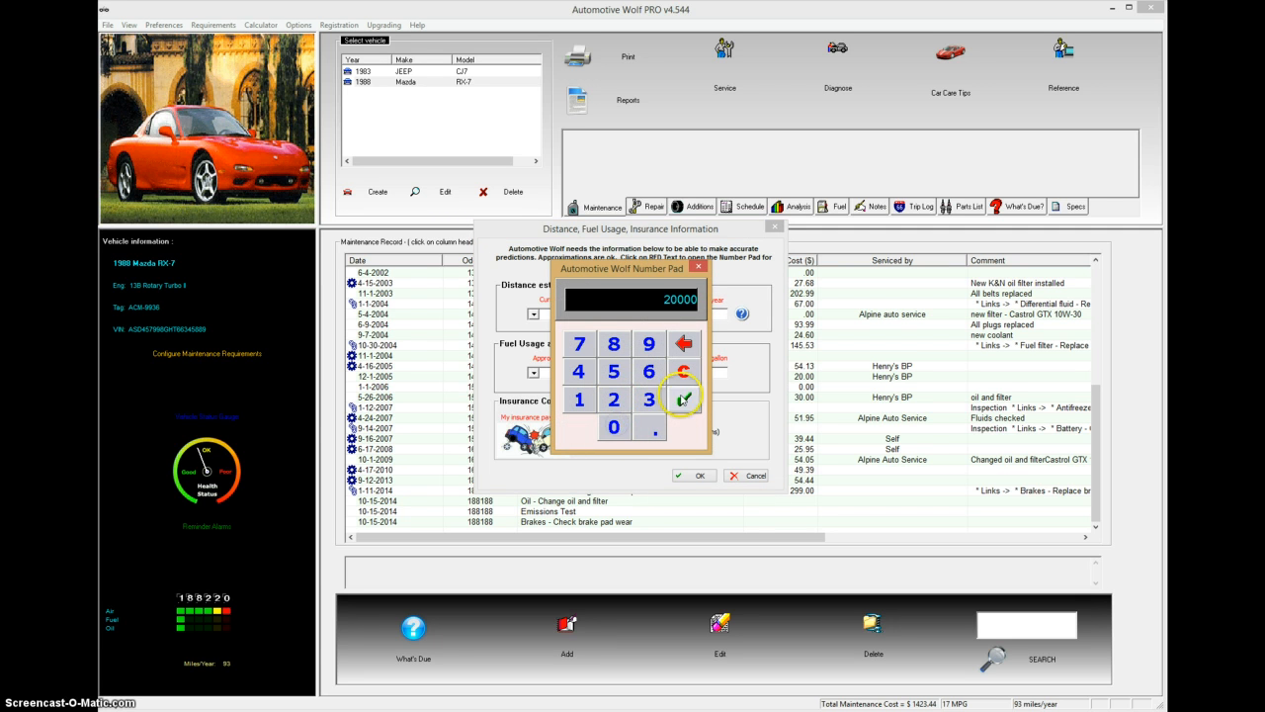
{"action": "left_click", "coordinate": [683, 399]}
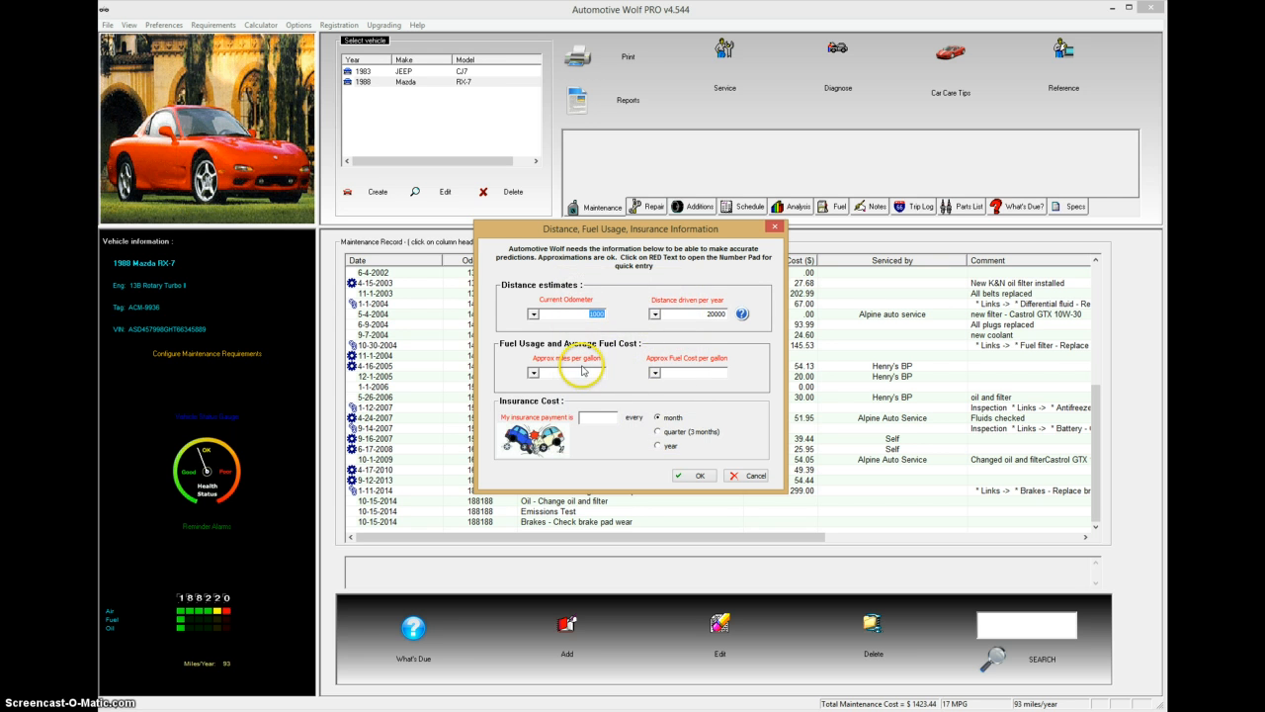
Step: Set fuel economy to 20 mpg and fuel cost to 2.40 per gallon
{"action": "left_click", "coordinate": [583, 367]}
{"action": "left_click", "coordinate": [614, 399]}
{"action": "left_click", "coordinate": [613, 427]}
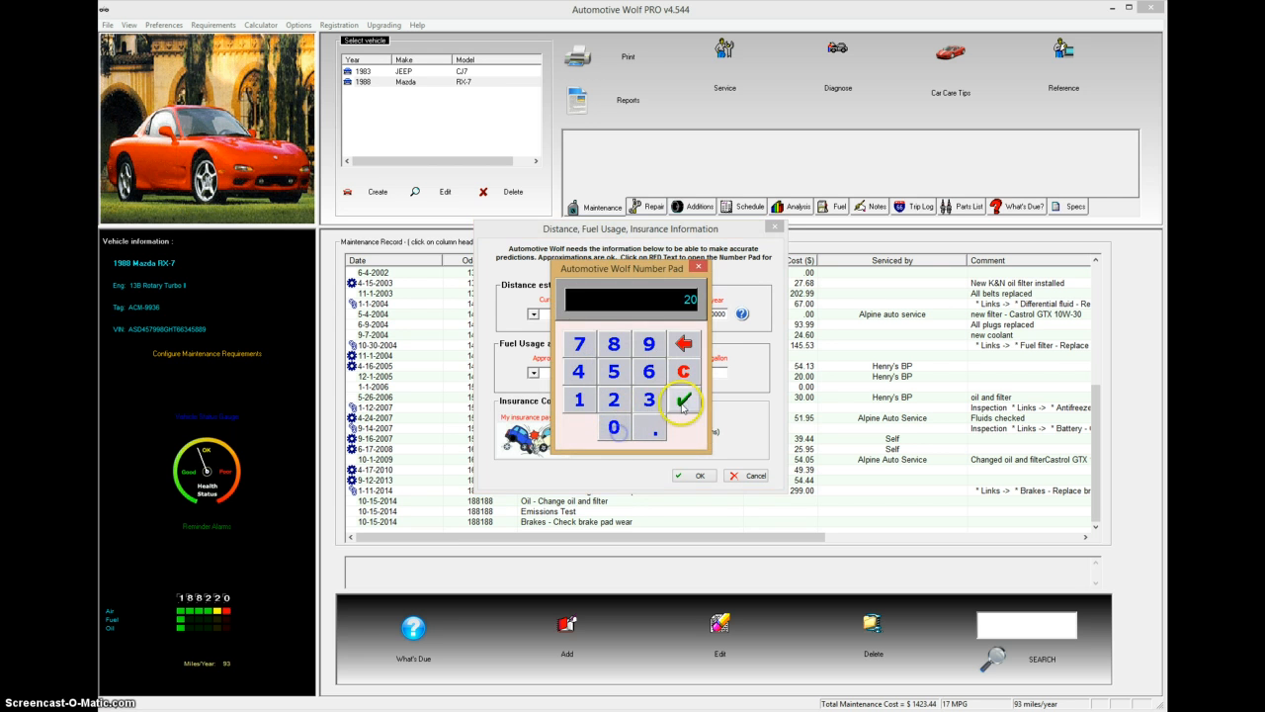
{"action": "left_click", "coordinate": [682, 404]}
{"action": "left_click", "coordinate": [698, 361]}
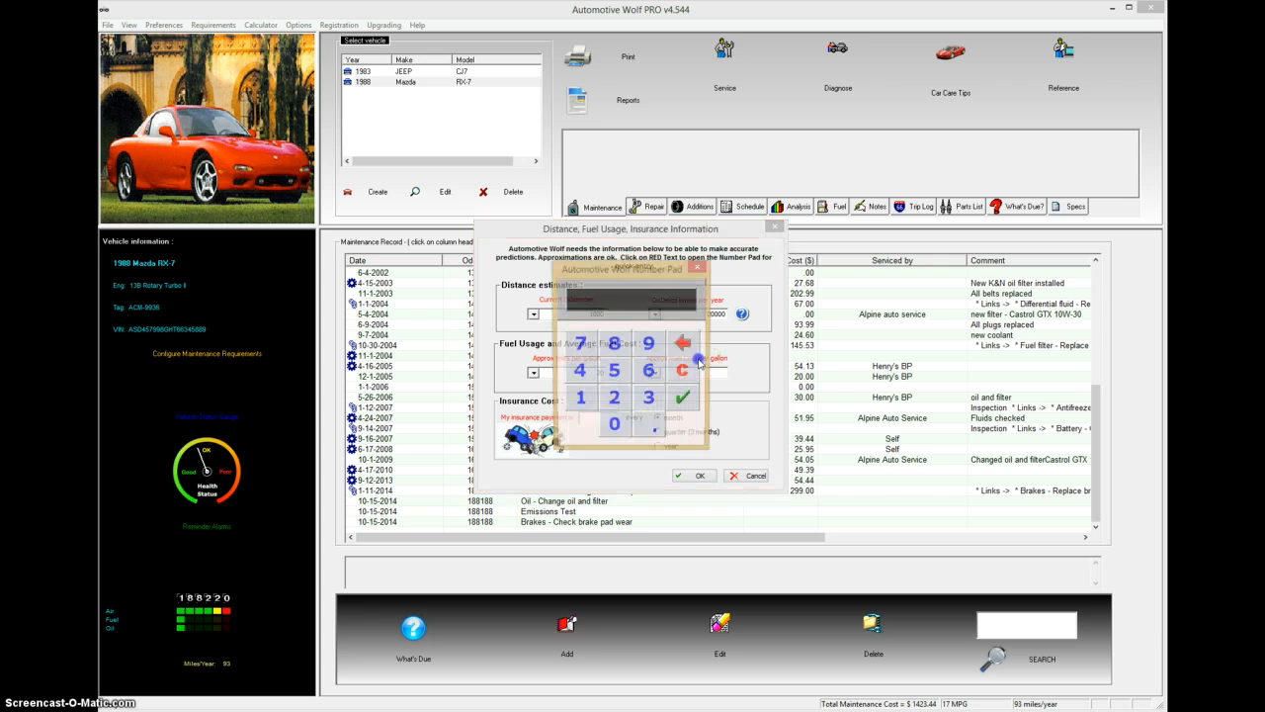
{"action": "left_click", "coordinate": [617, 400]}
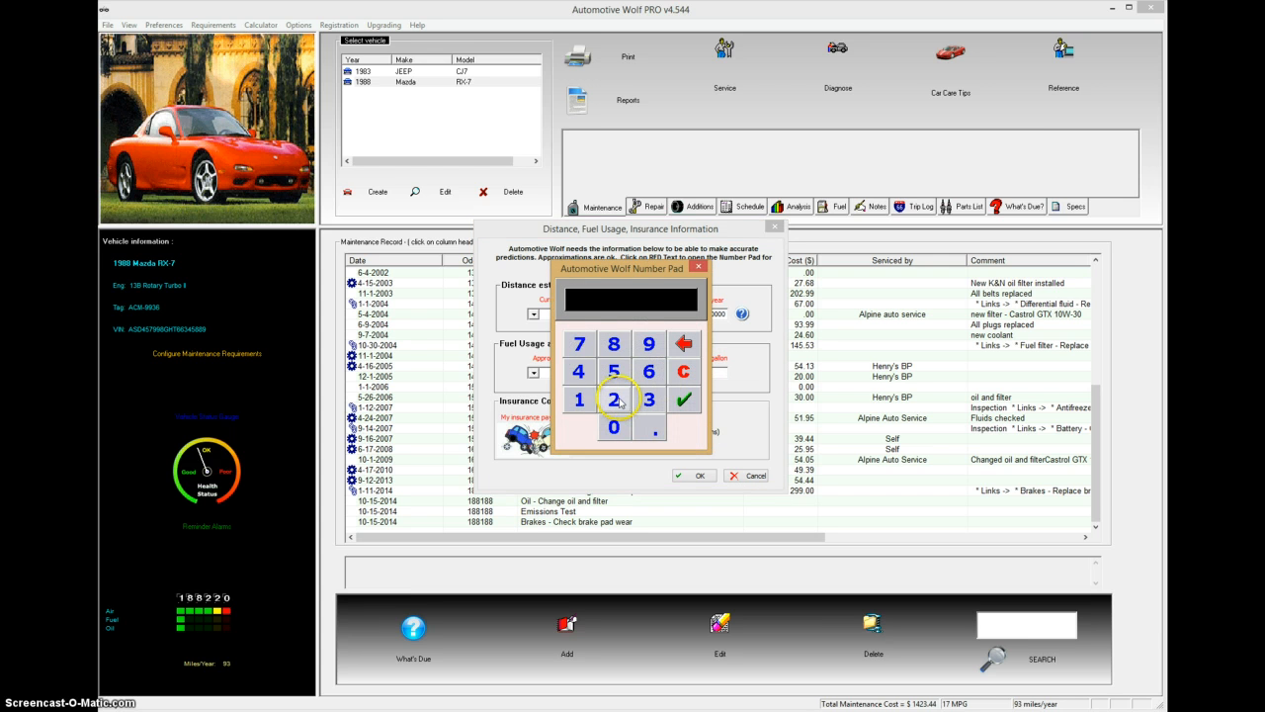
{"action": "left_click", "coordinate": [653, 431]}
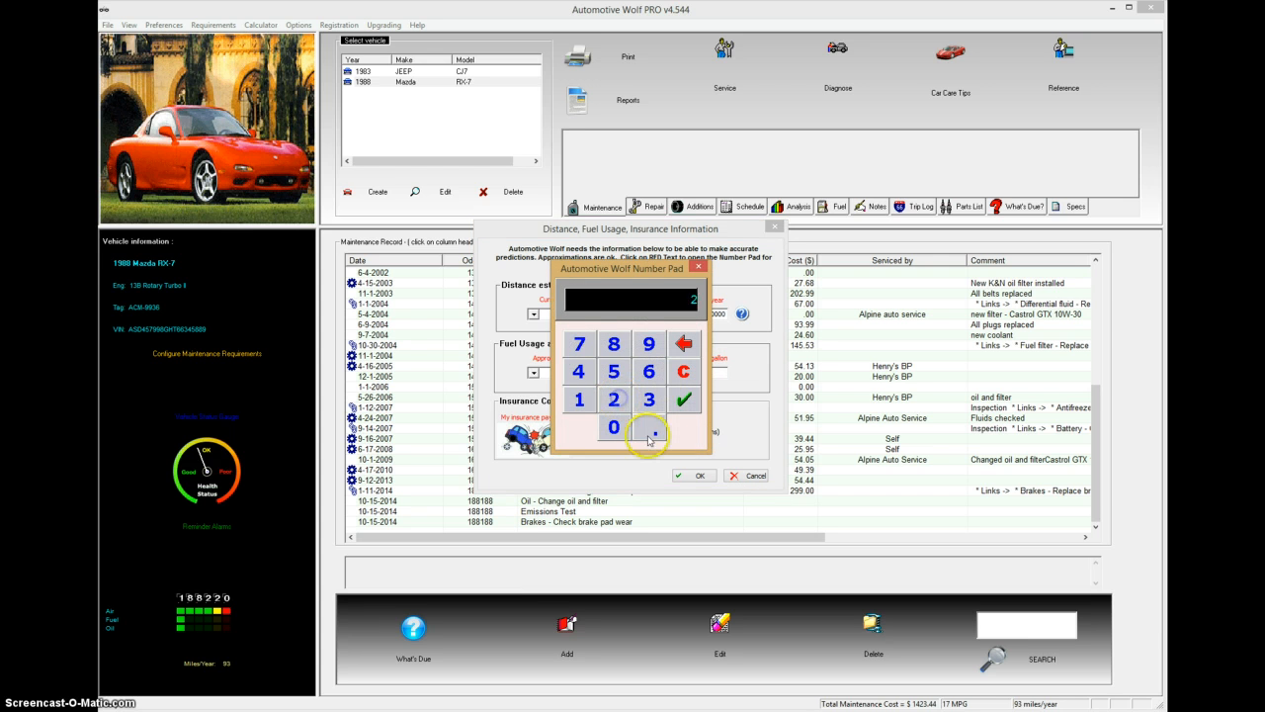
{"action": "left_click", "coordinate": [578, 371]}
{"action": "left_click", "coordinate": [613, 427]}
{"action": "left_click", "coordinate": [683, 399]}
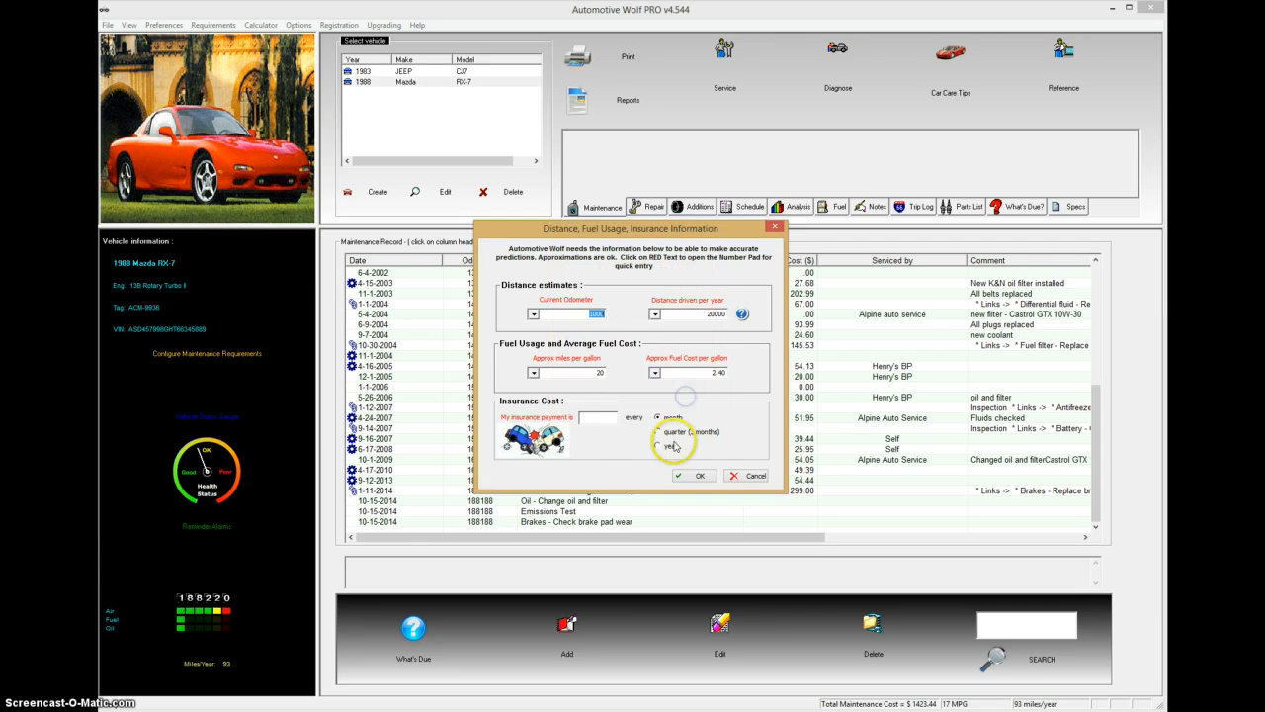
Step: Enter a yearly insurance payment of 1000 and confirm the information
{"action": "left_click", "coordinate": [597, 418]}
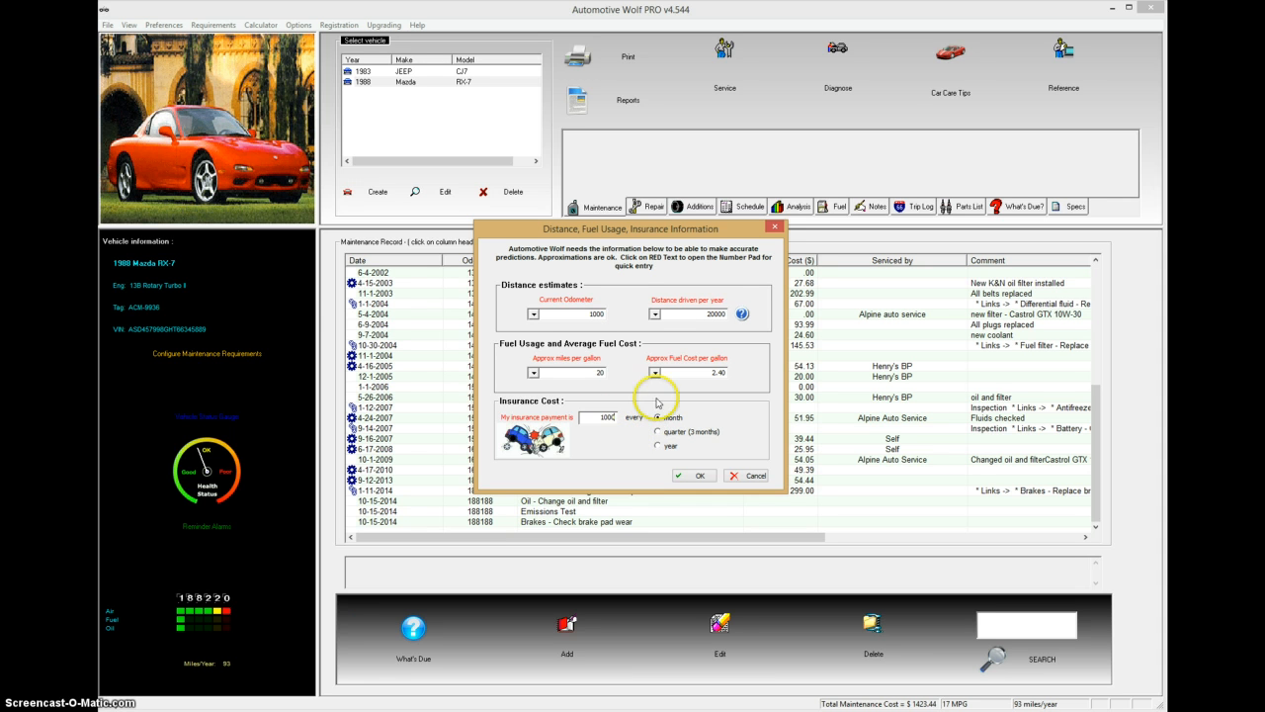
{"action": "left_click", "coordinate": [657, 446]}
{"action": "left_click", "coordinate": [697, 475]}
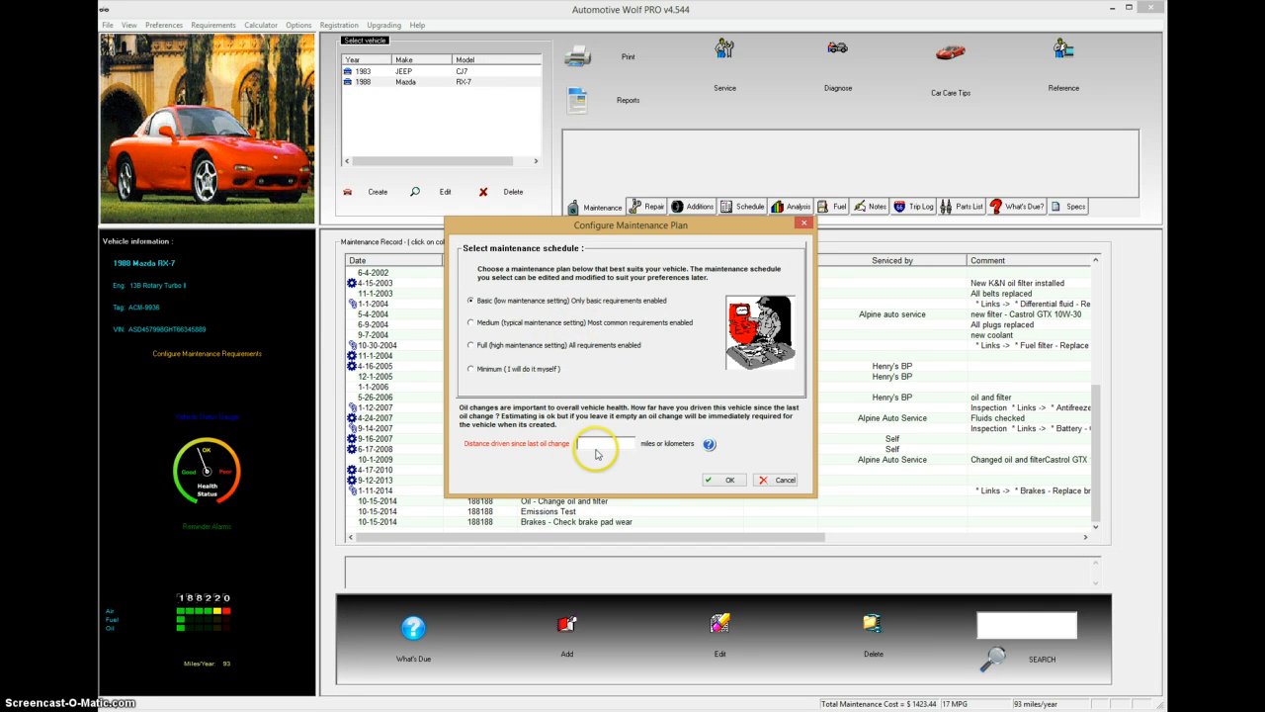
Step: Record 500 miles since the last oil change and accept the Basic maintenance plan
{"action": "left_click", "coordinate": [547, 446]}
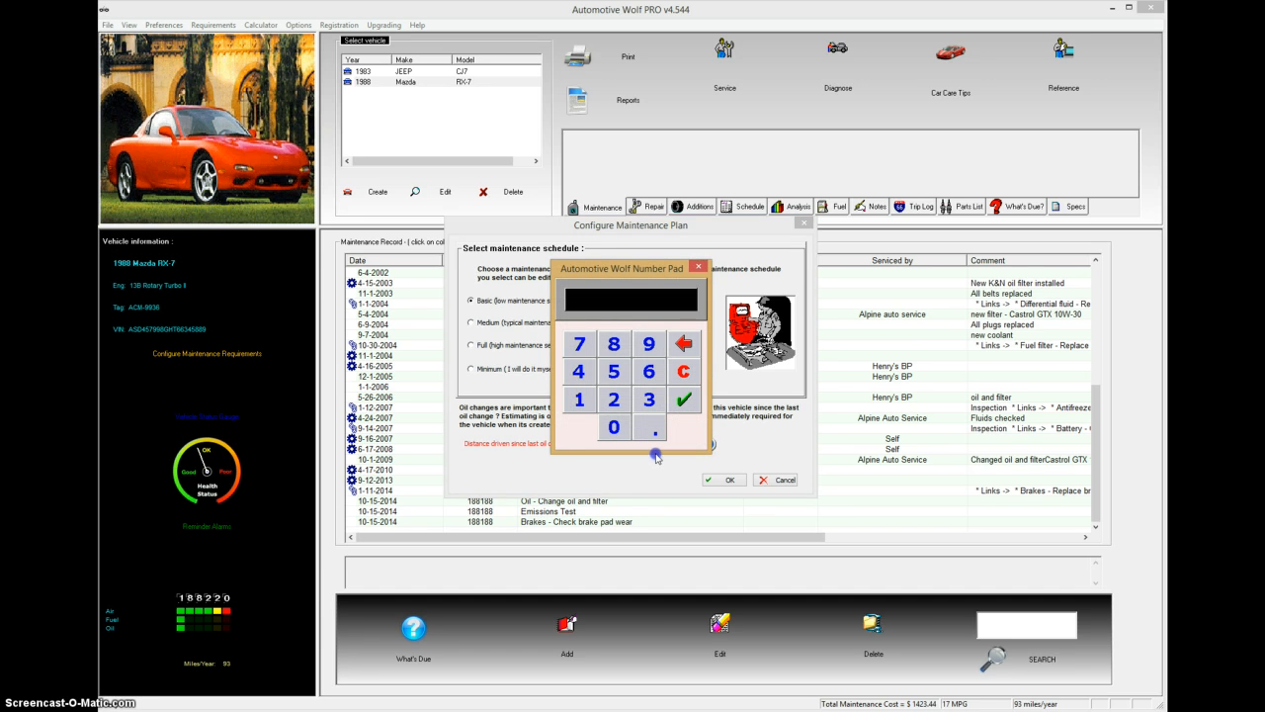
{"action": "left_click", "coordinate": [614, 371]}
{"action": "left_click", "coordinate": [614, 426]}
{"action": "left_click", "coordinate": [614, 426]}
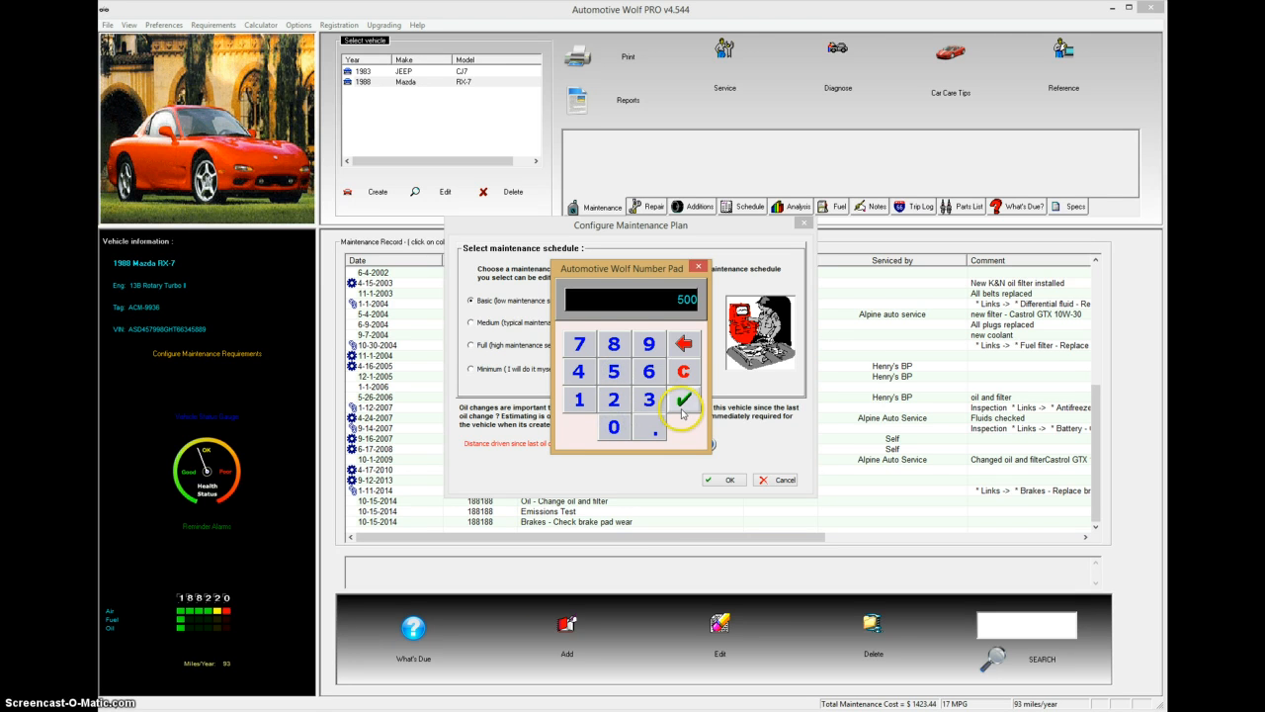
{"action": "left_click", "coordinate": [683, 398]}
{"action": "left_click", "coordinate": [726, 480]}
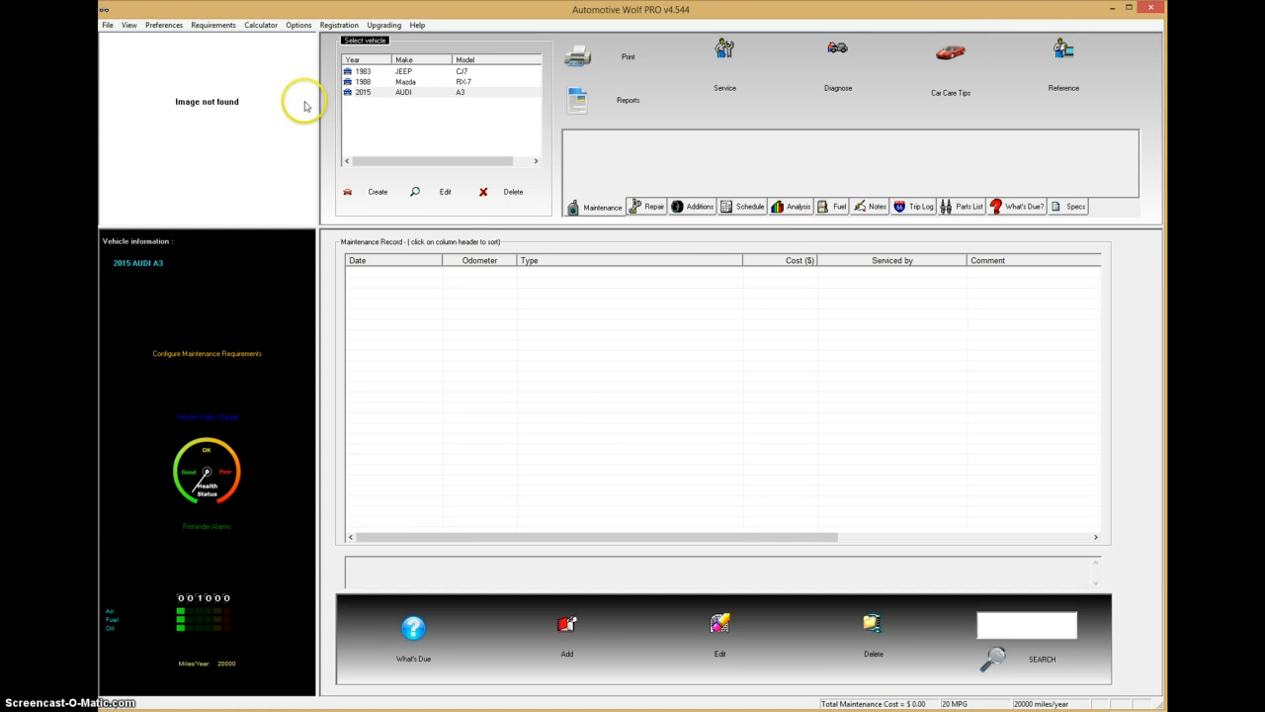
Step: Select the 2015 AUDI A3 and view its What's Due? list
{"action": "left_click", "coordinate": [369, 93]}
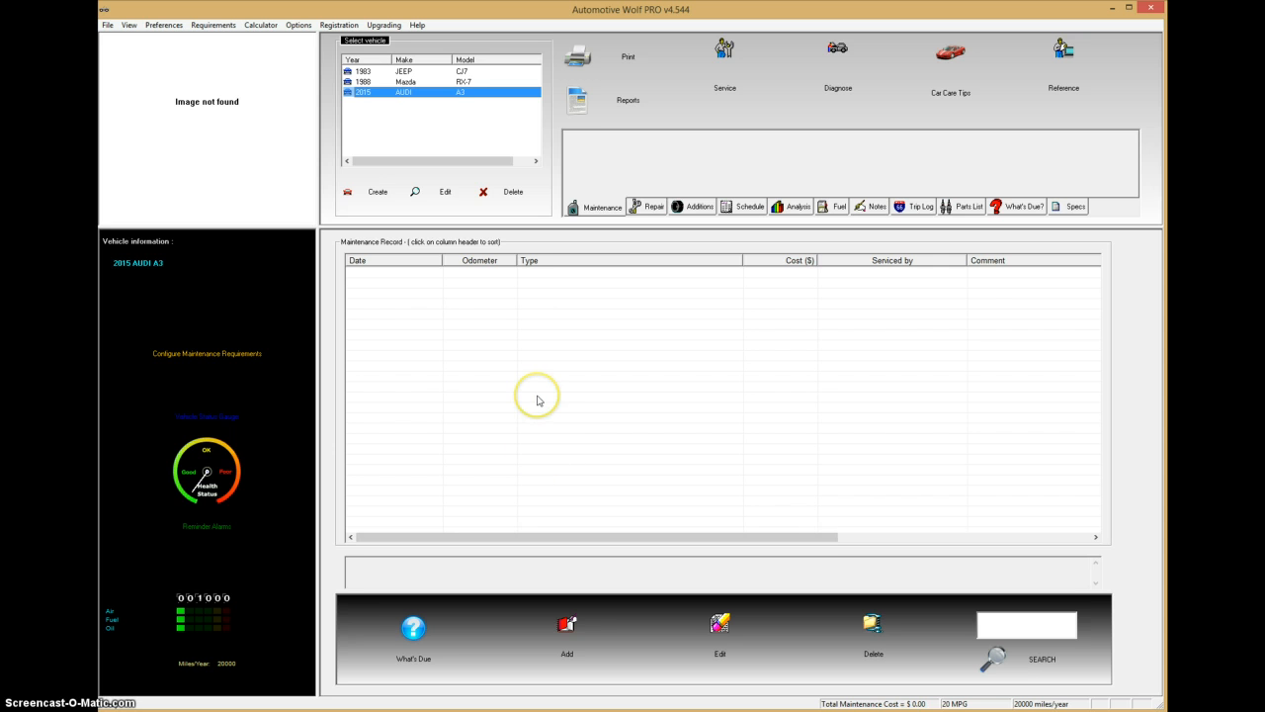
{"action": "left_click", "coordinate": [1014, 207]}
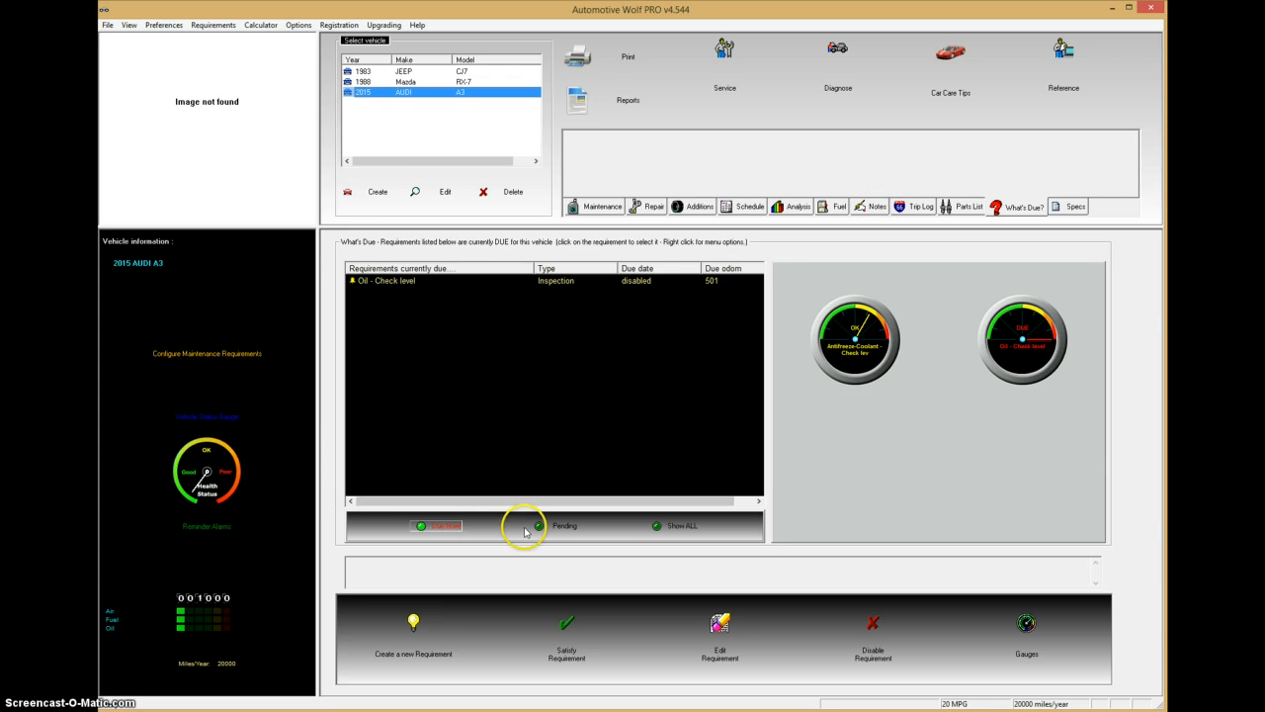
{"action": "left_click", "coordinate": [558, 528]}
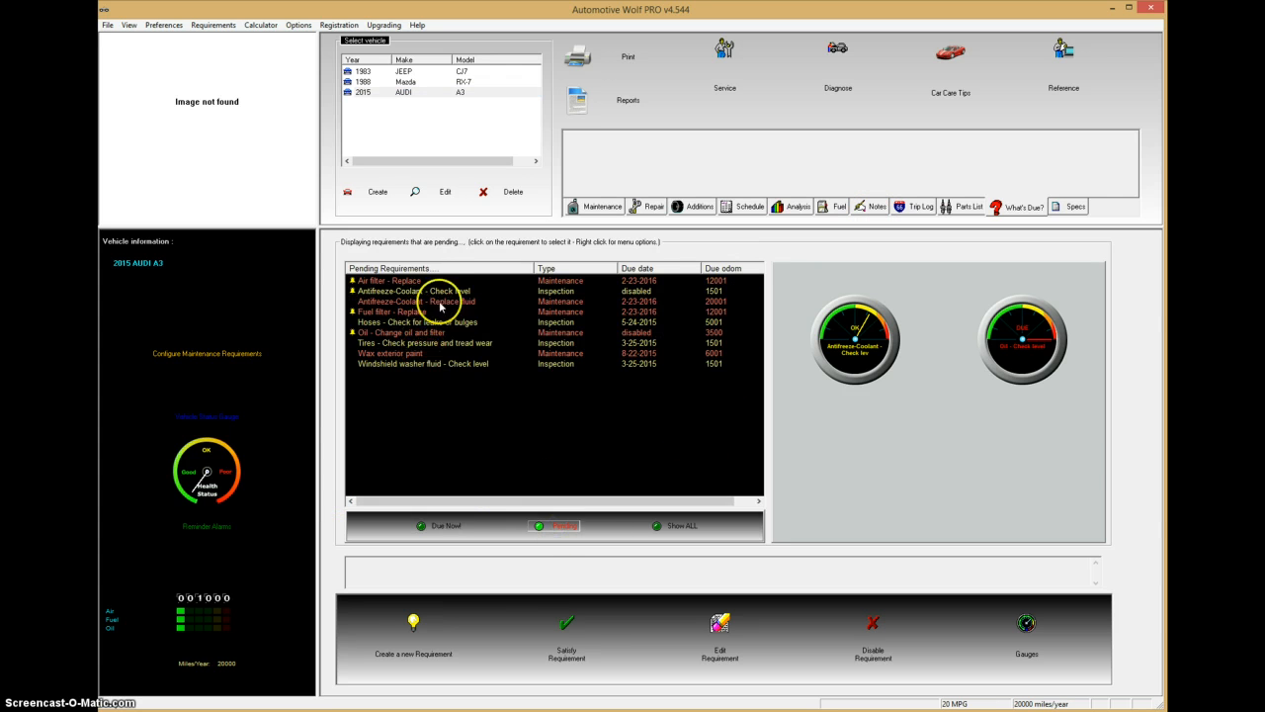
{"action": "left_click", "coordinate": [445, 526]}
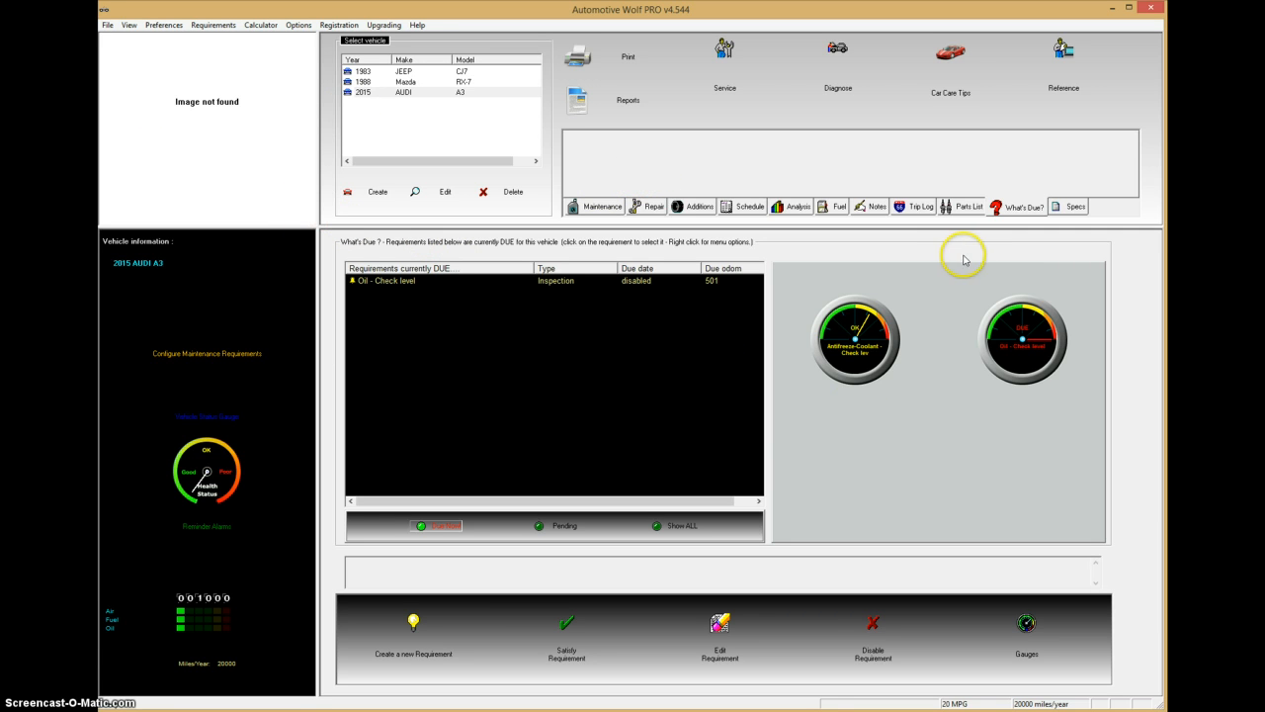
Step: Search the manufacturers database and select the A3 5dr sportback 2.0 TDI 170 Quattro variant
{"action": "left_click", "coordinate": [1073, 209]}
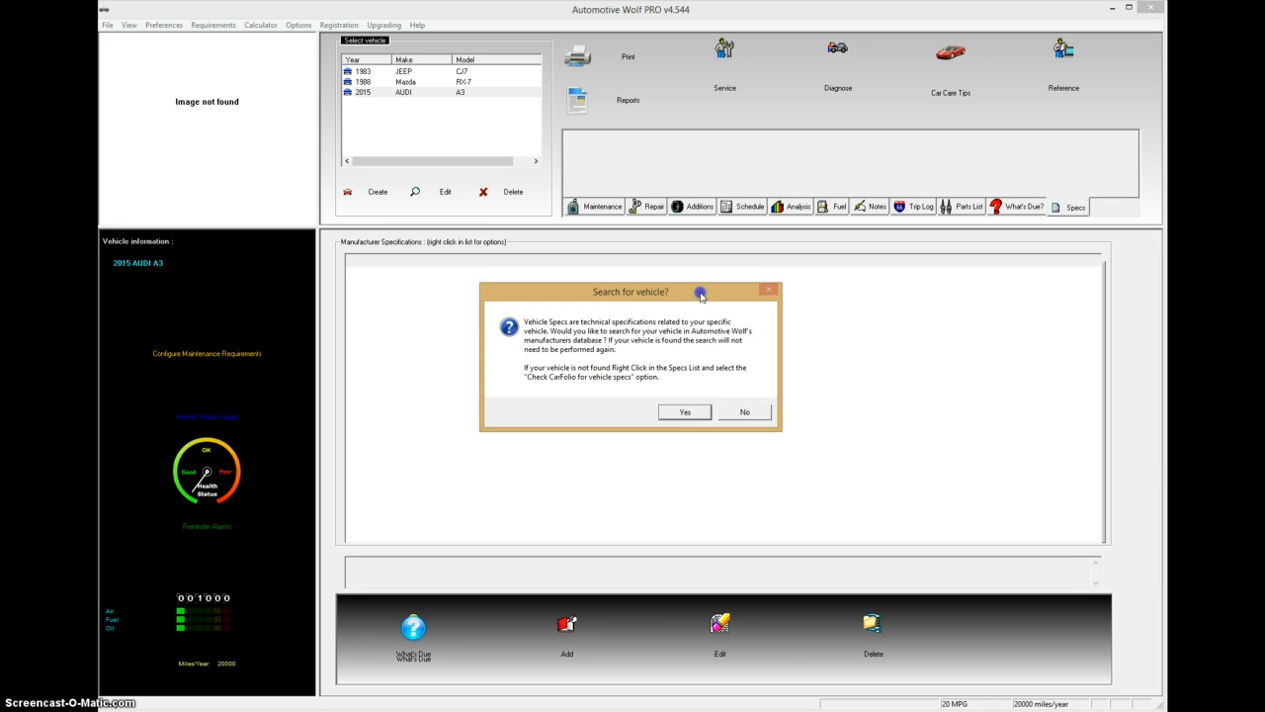
{"action": "left_click", "coordinate": [683, 413]}
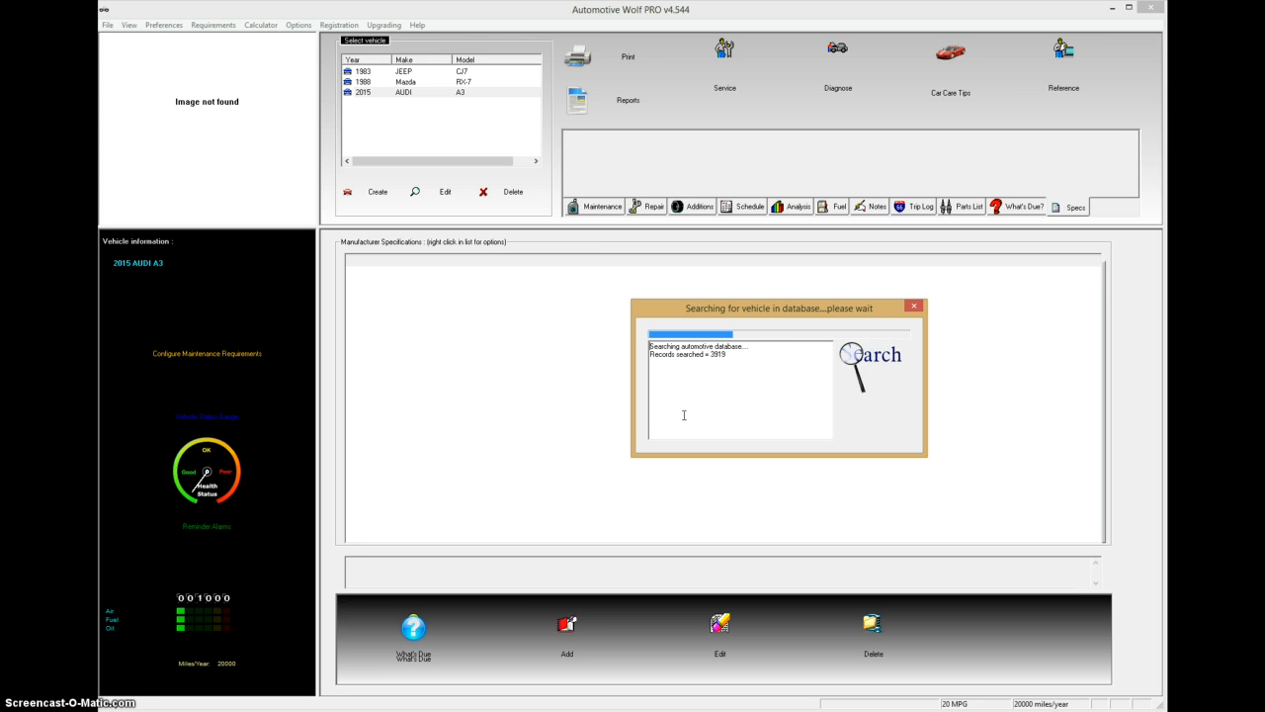
{"action": "left_click", "coordinate": [716, 414]}
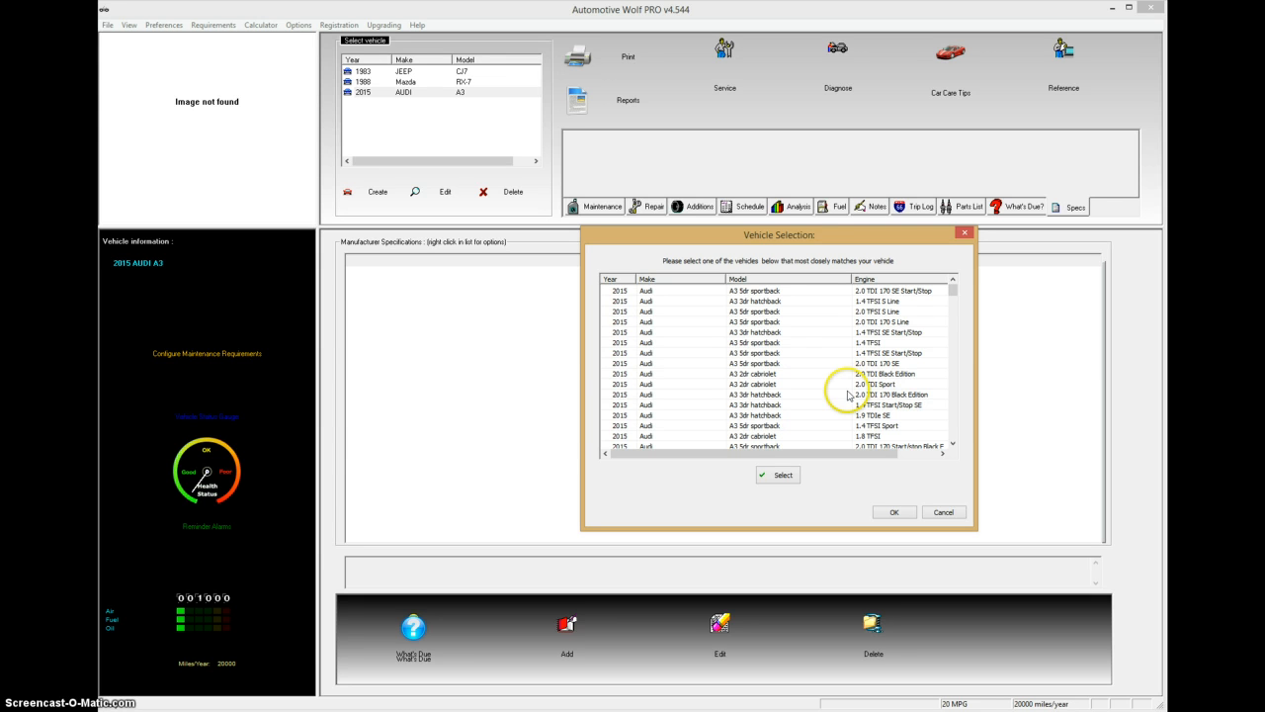
{"action": "mouse_move", "coordinate": [952, 286]}
{"action": "left_mouse_down"}
{"action": "mouse_move", "coordinate": [957, 425]}
{"action": "mouse_move", "coordinate": [962, 317]}
{"action": "left_mouse_up"}
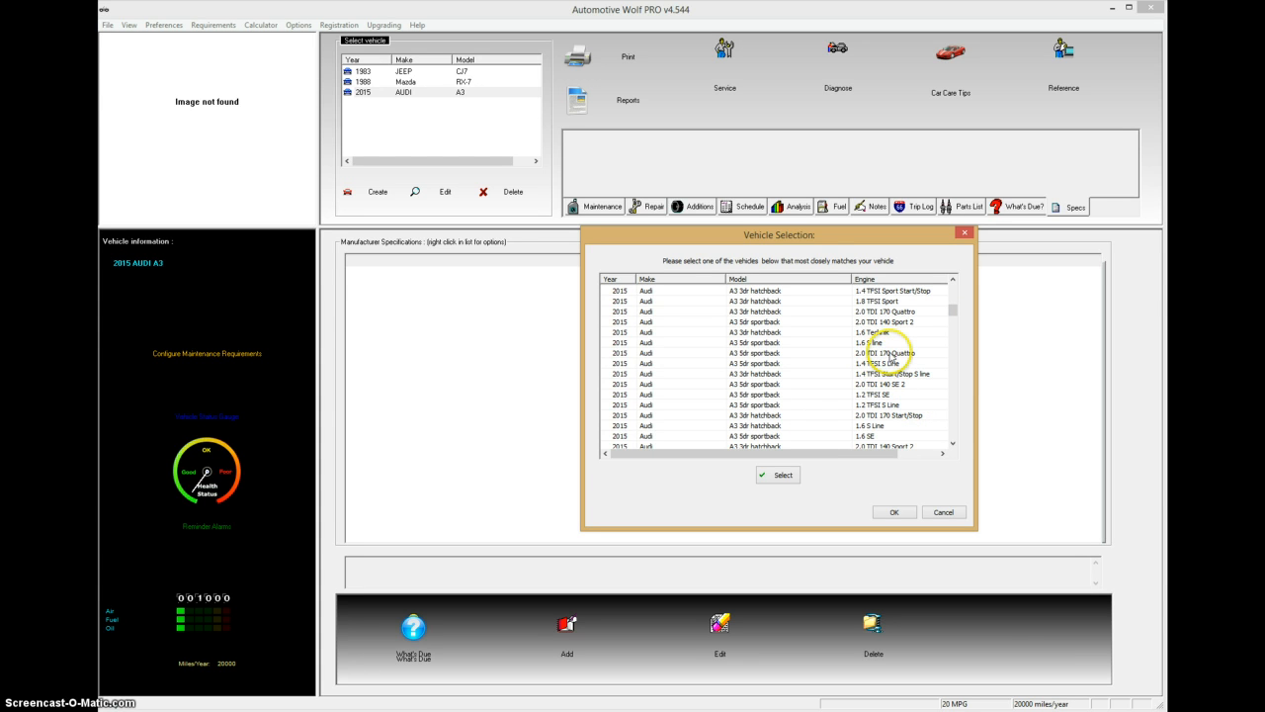
{"action": "left_click", "coordinate": [889, 354]}
{"action": "left_click", "coordinate": [782, 474]}
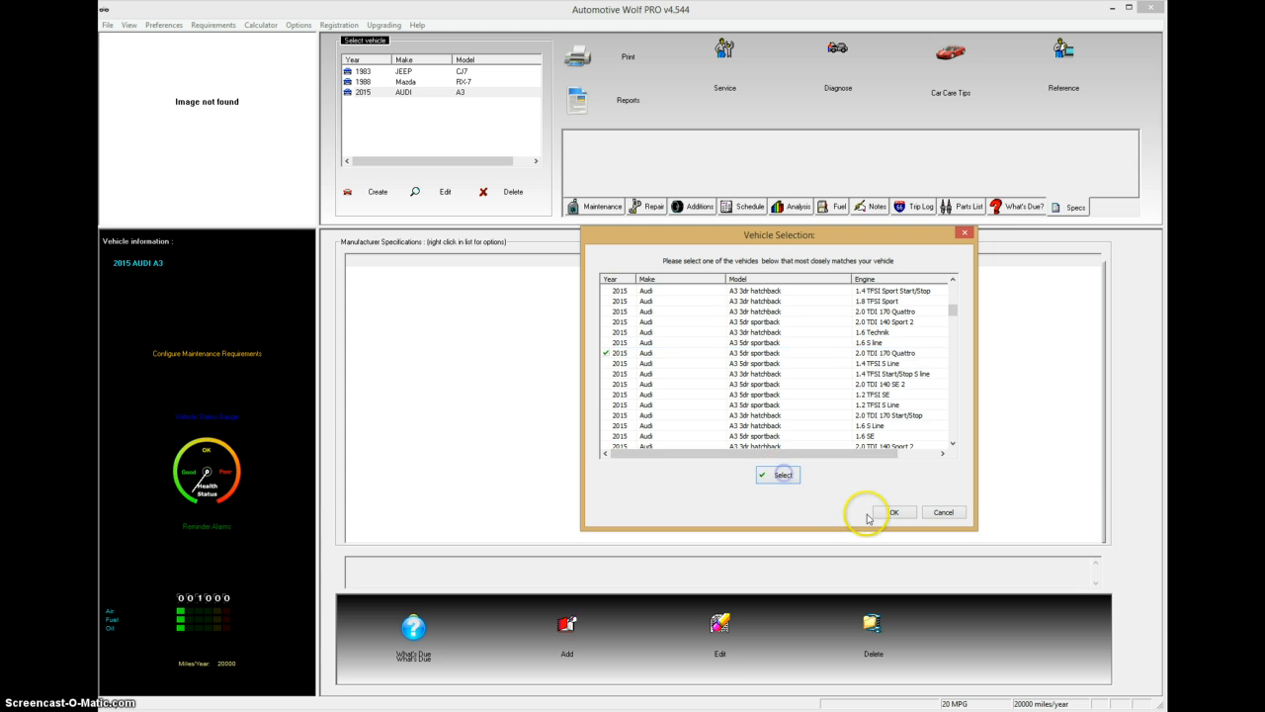
Step: Load the variant's specs, dismiss the notice, and scroll through the Diesel, £21,680, 53.3 mpg specs
{"action": "left_click", "coordinate": [893, 512]}
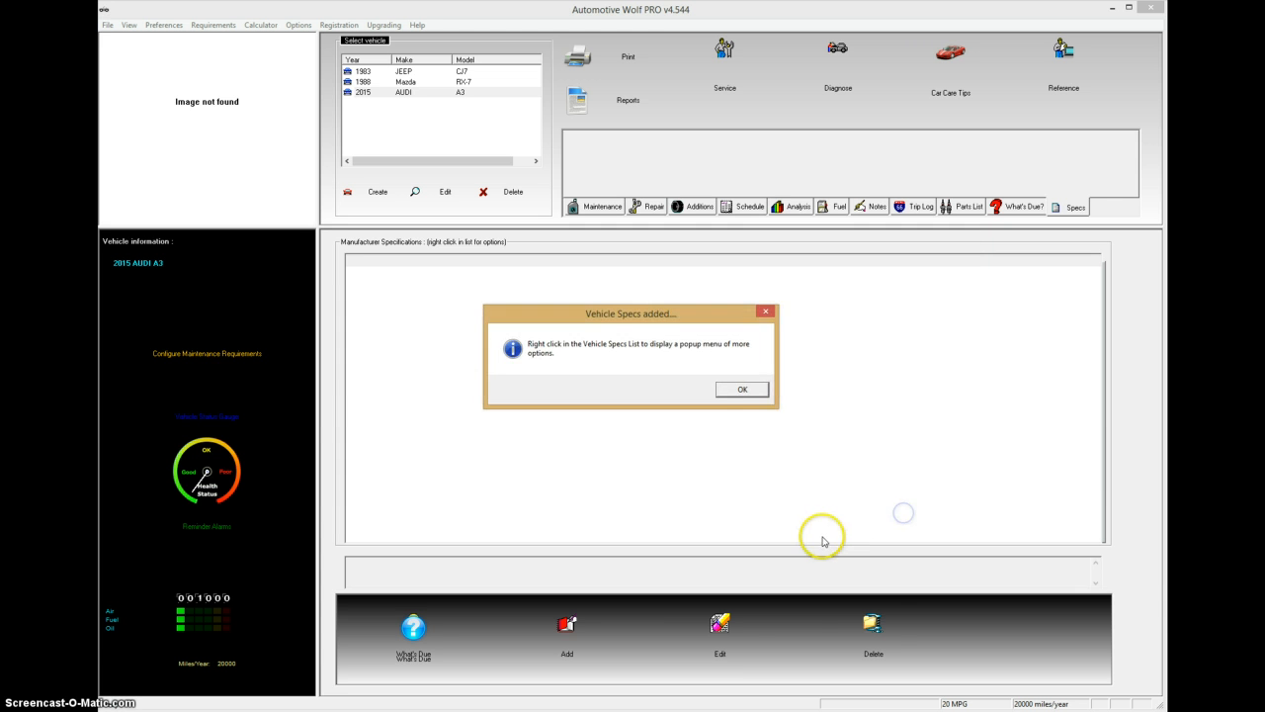
{"action": "left_click", "coordinate": [759, 391]}
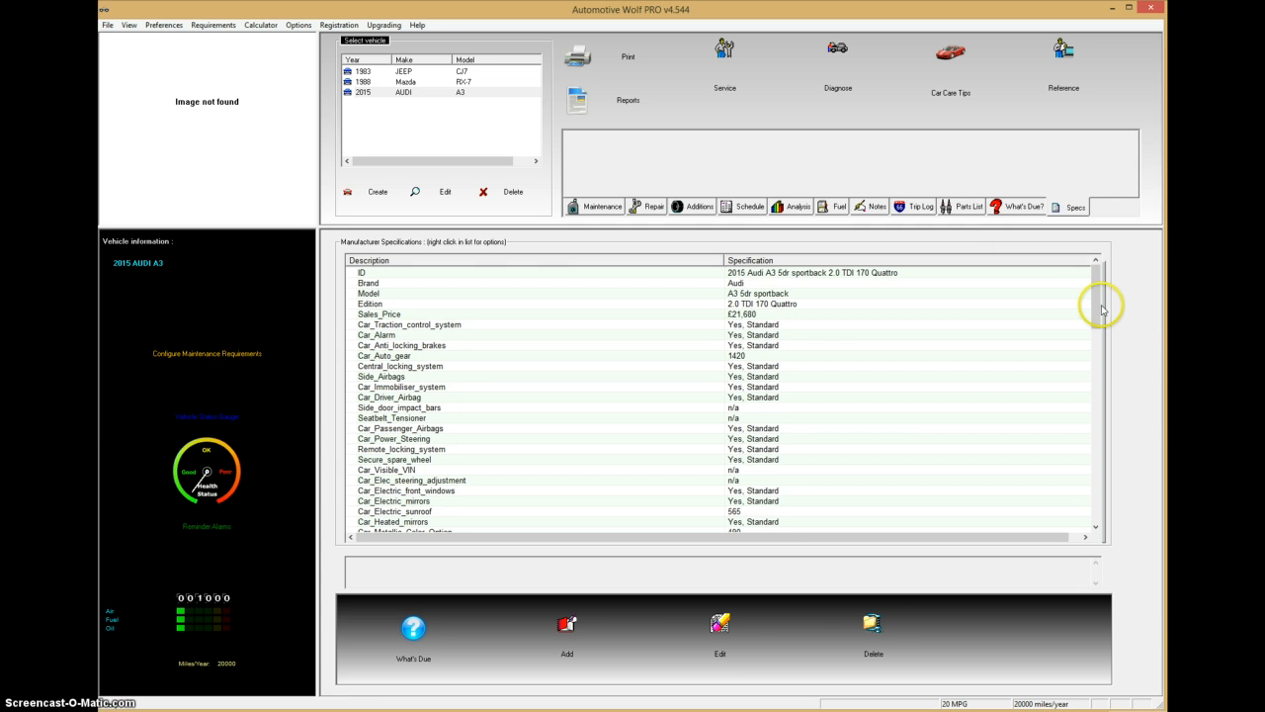
{"action": "left_click_drag", "start_coordinate": [1097, 306], "coordinate": [1097, 389]}
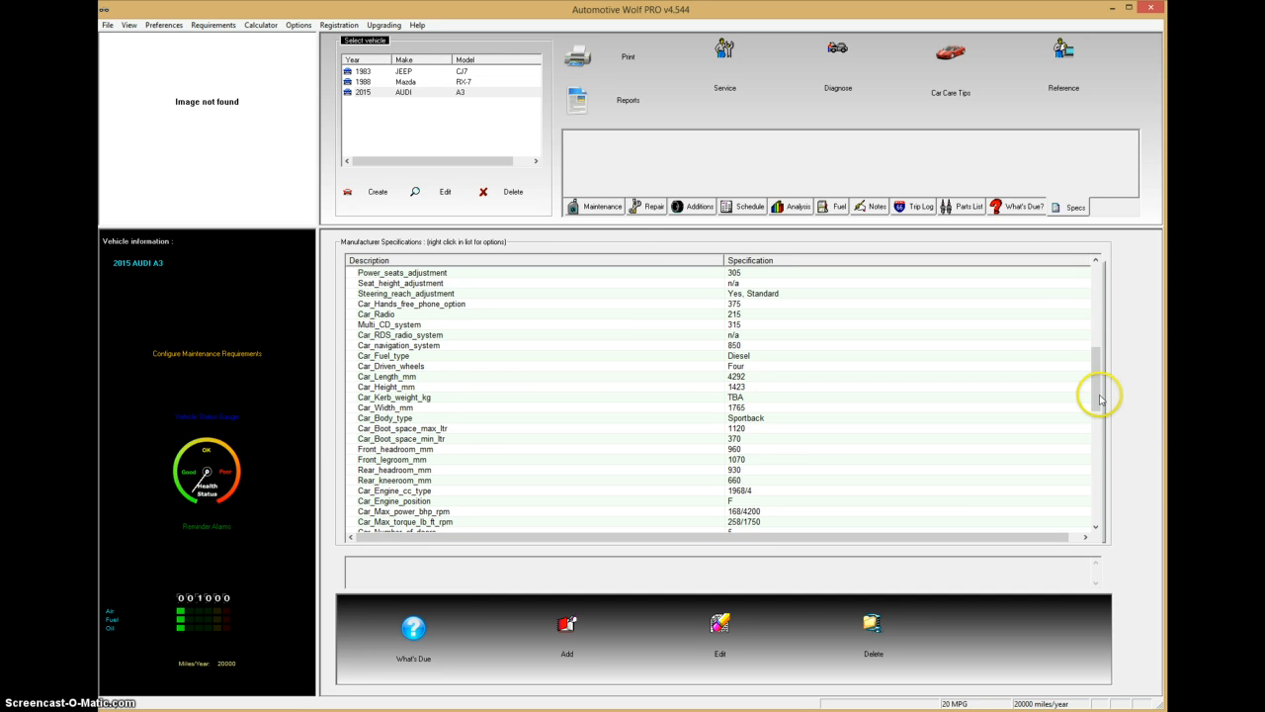
{"action": "left_click_drag", "start_coordinate": [1096, 396], "coordinate": [1108, 492]}
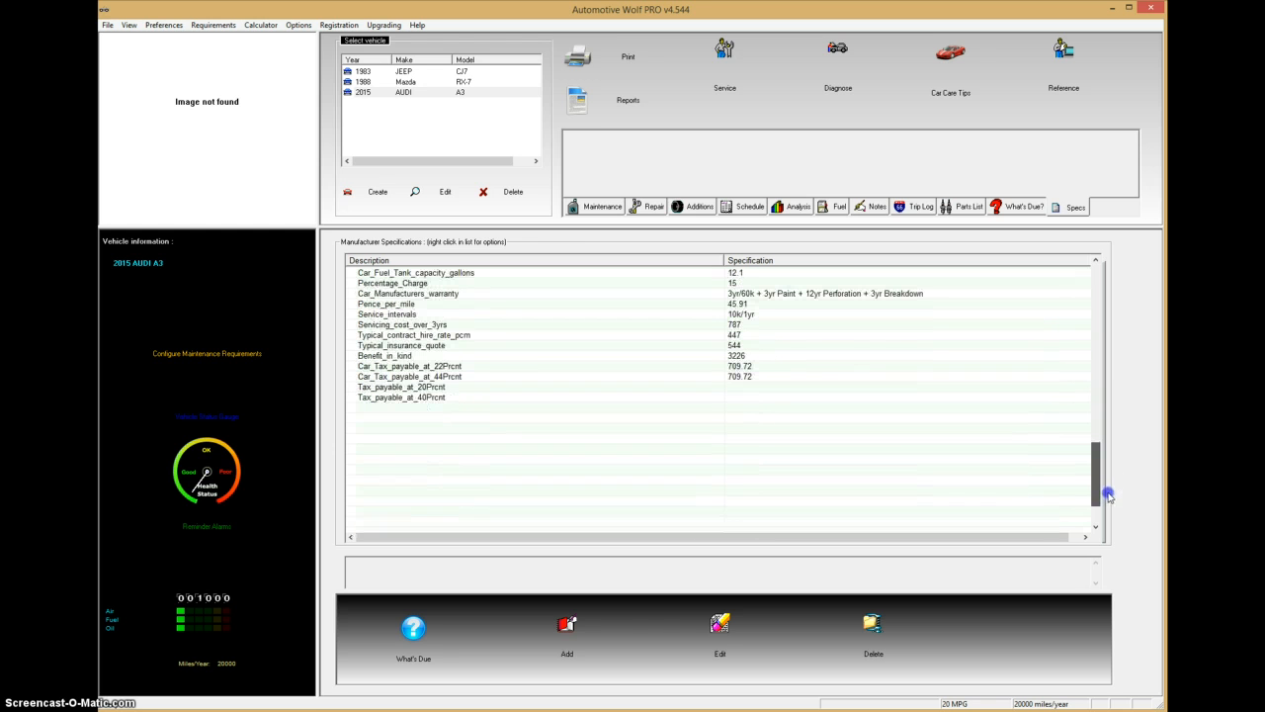
{"action": "right_click", "coordinate": [575, 427]}
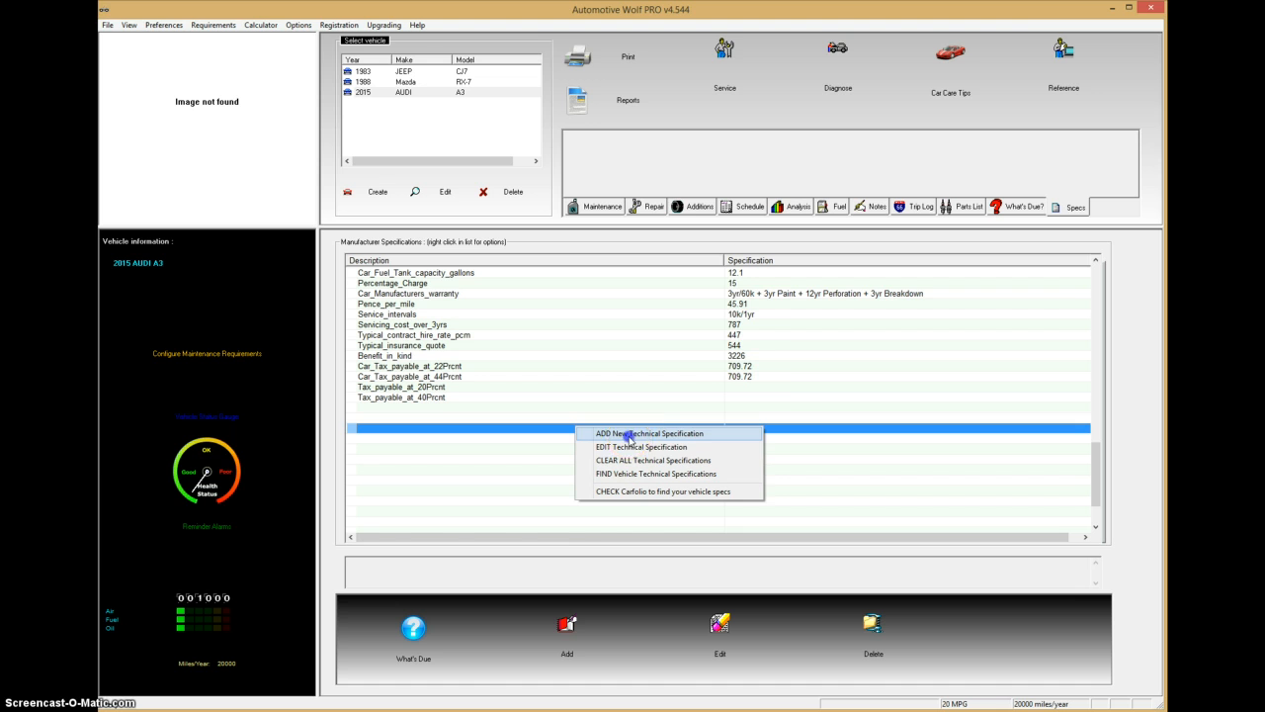
{"action": "left_click", "coordinate": [628, 437]}
{"action": "left_click", "coordinate": [746, 422]}
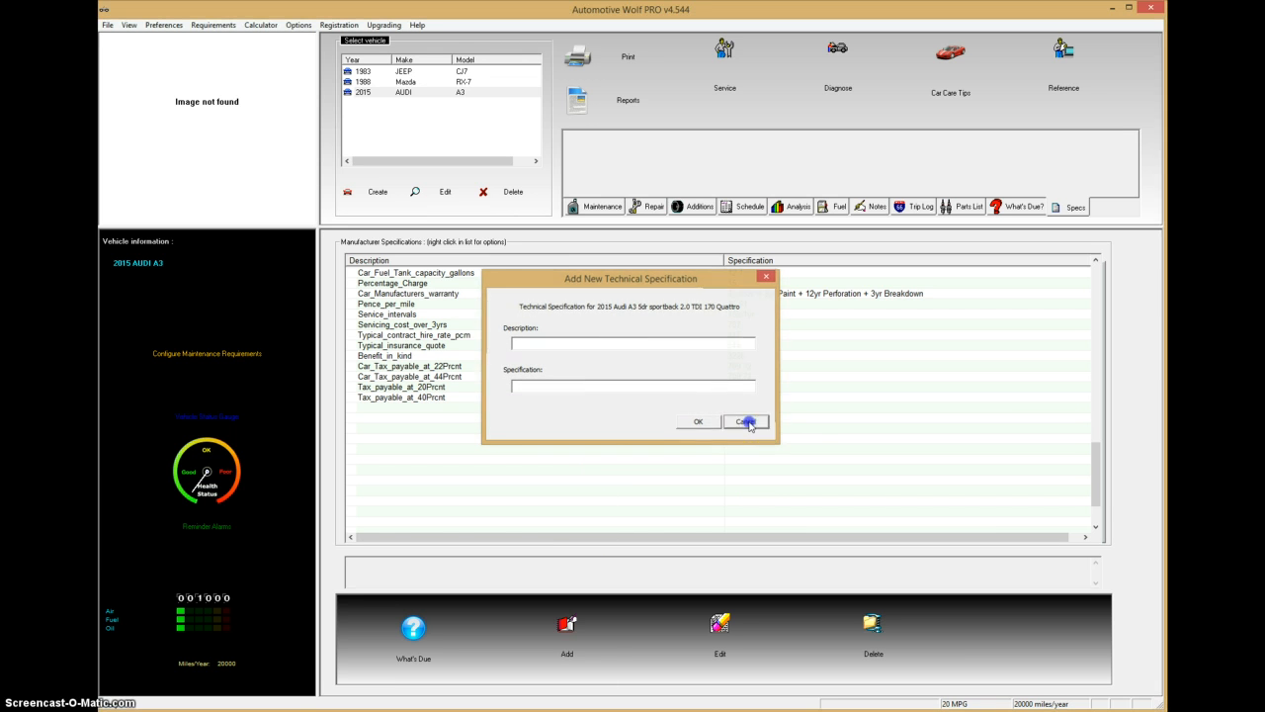
{"action": "mouse_move", "coordinate": [1101, 473]}
{"action": "left_mouse_down"}
{"action": "mouse_move", "coordinate": [1124, 301]}
{"action": "mouse_move", "coordinate": [1101, 369]}
{"action": "mouse_move", "coordinate": [1100, 332]}
{"action": "left_mouse_up"}
{"action": "left_click", "coordinate": [748, 458]}
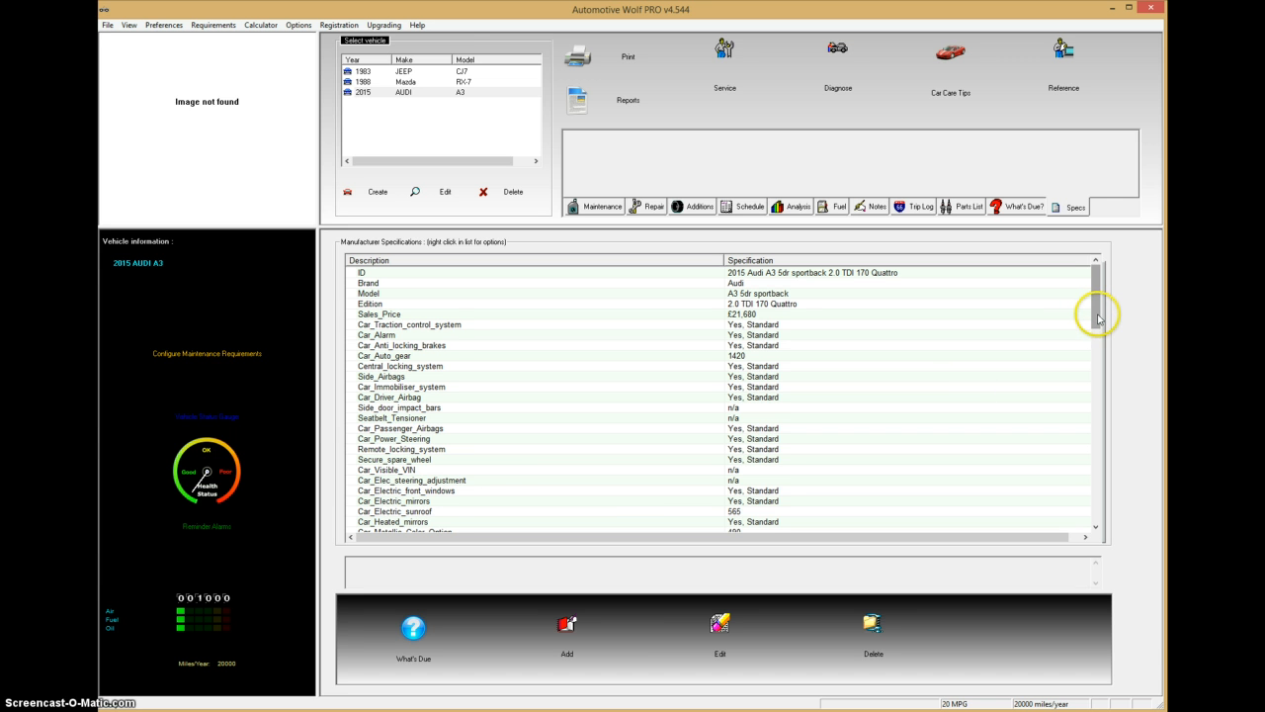
Step: Select the 1988 Mazda RX-7 to show its Cabrio, 2616 ccm, 150 PS specifications
{"action": "mouse_move", "coordinate": [1099, 318]}
{"action": "left_mouse_down"}
{"action": "mouse_move", "coordinate": [1099, 364]}
{"action": "mouse_move", "coordinate": [1099, 315]}
{"action": "left_mouse_up"}
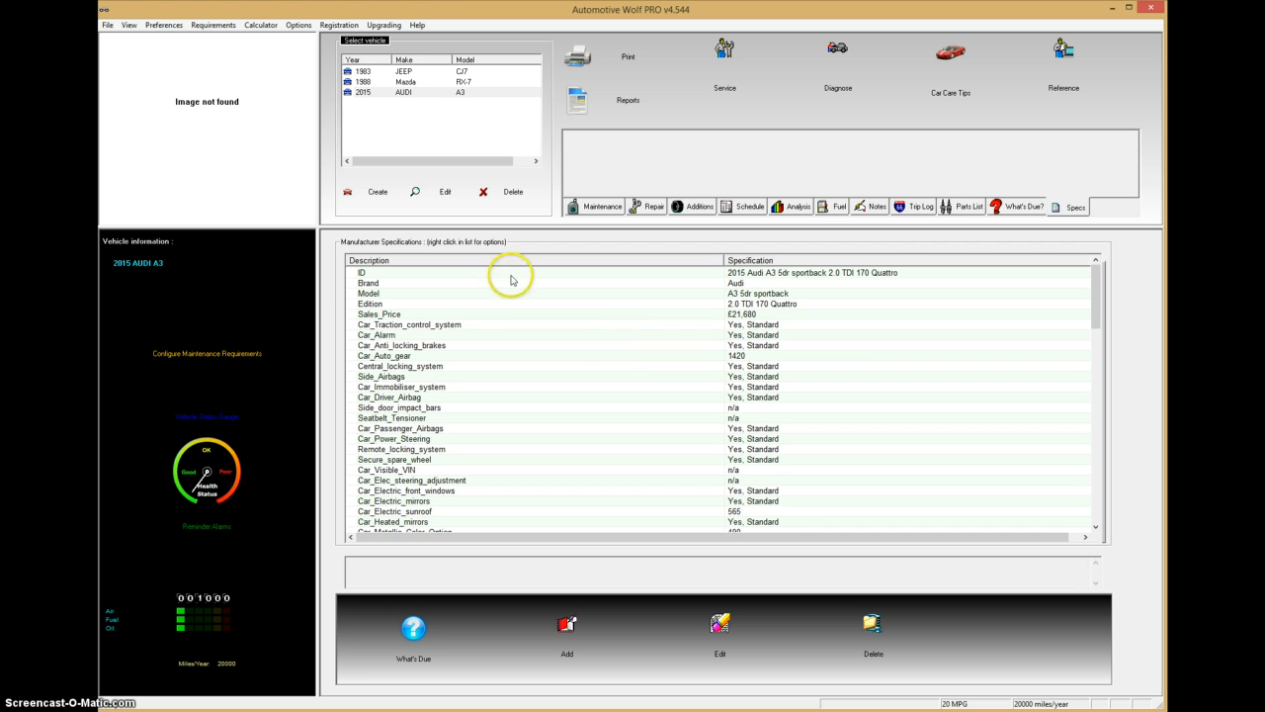
{"action": "left_click", "coordinate": [407, 80]}
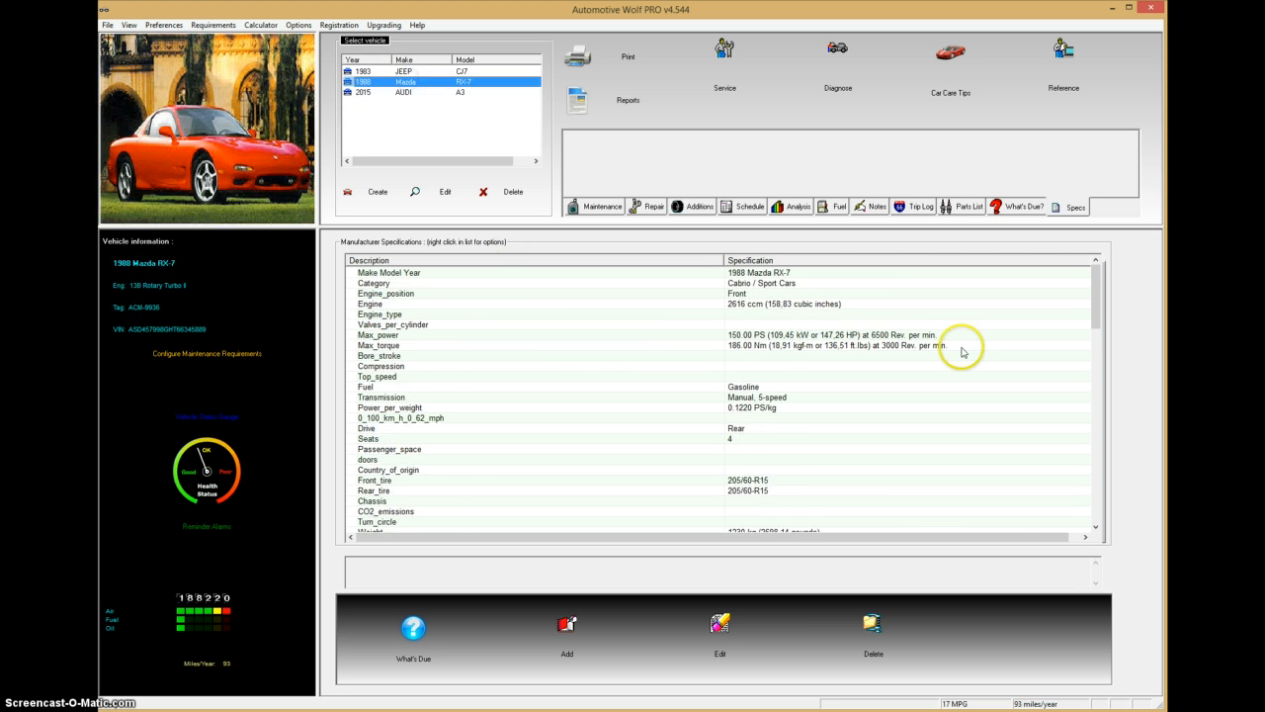